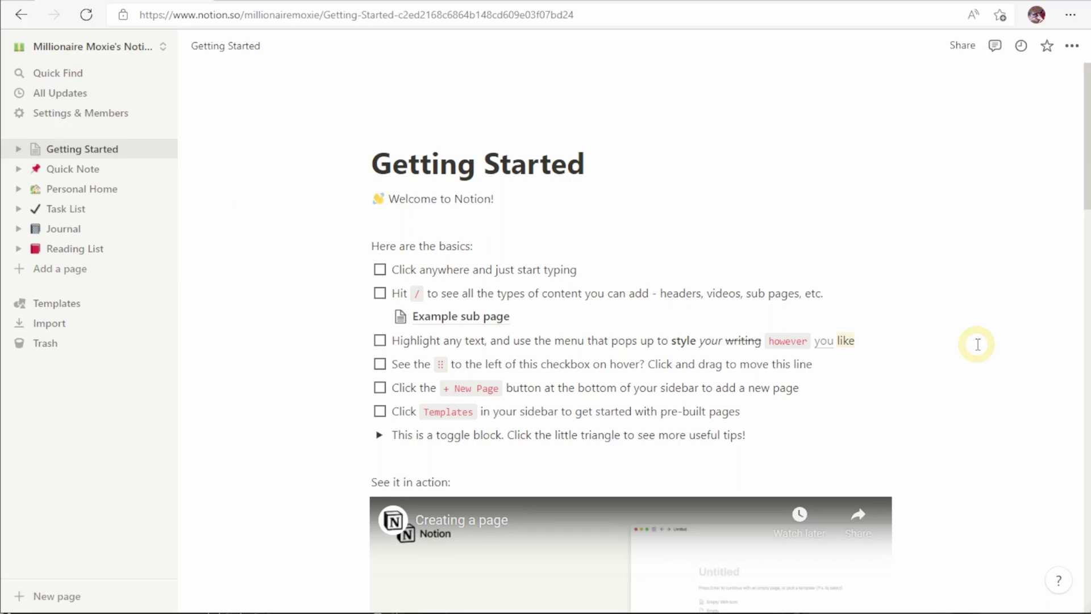
- Add a new untitled page to the workspace from the sidebar
left_click(900, 124)
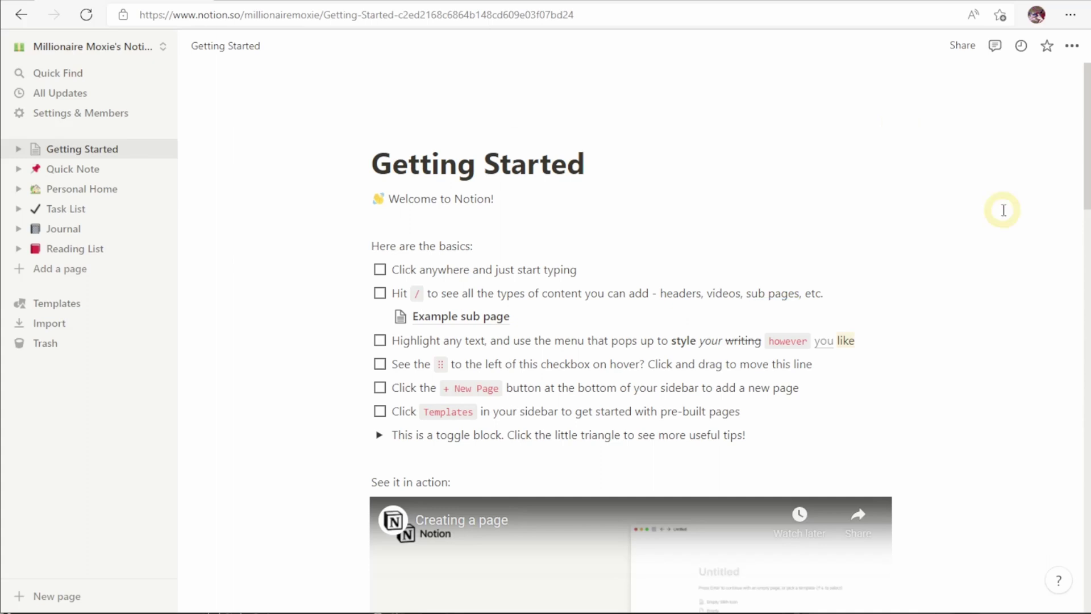
left_click(22, 268)
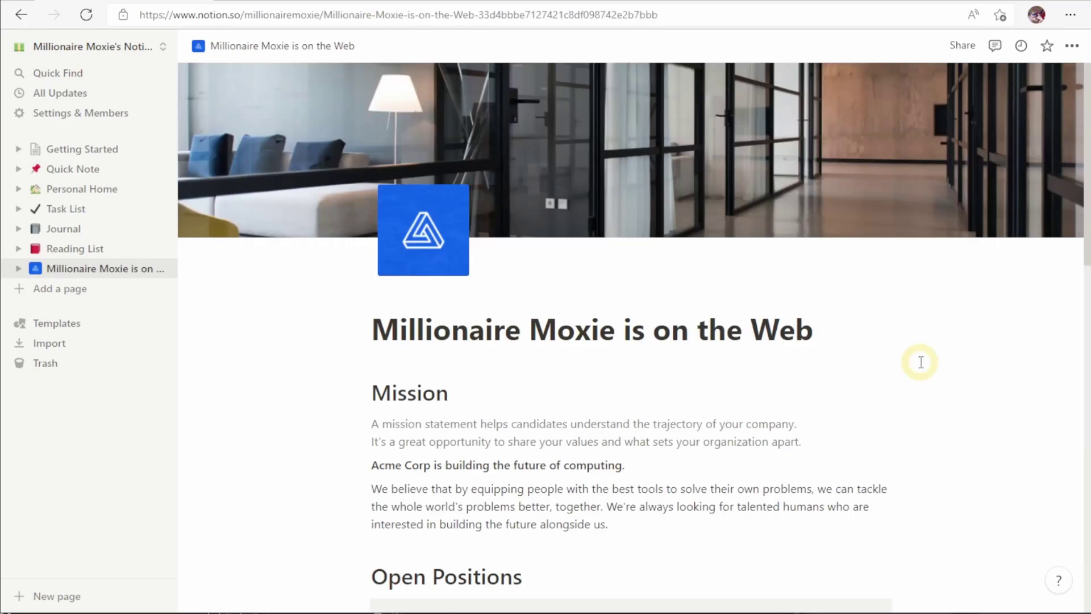
- Share the page to the web, copy its link, and browse the public notion.site version
left_click(960, 50)
left_click(1060, 82)
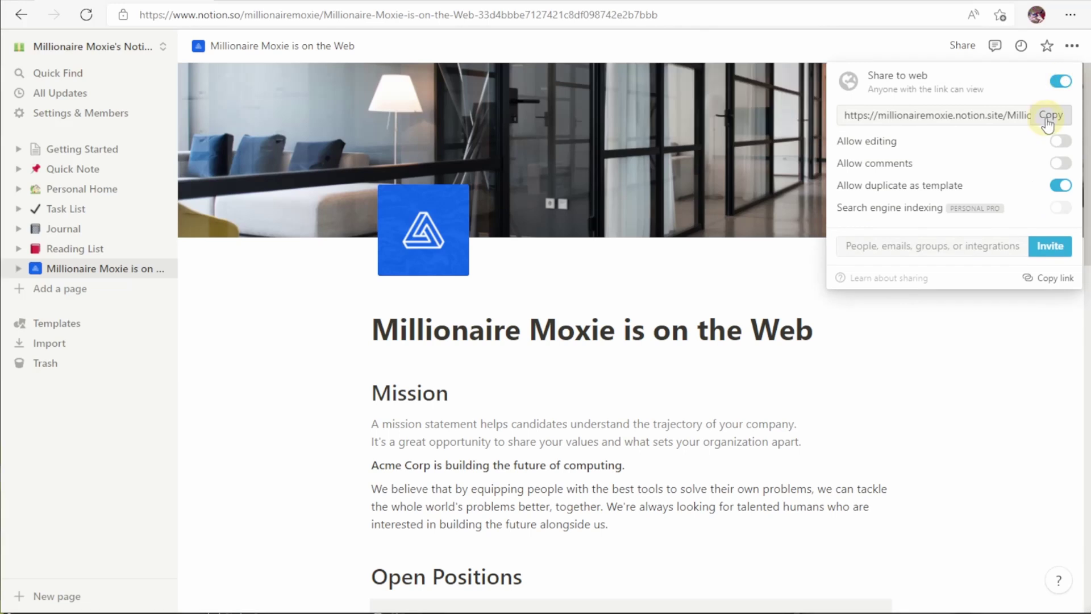
left_click(1053, 117)
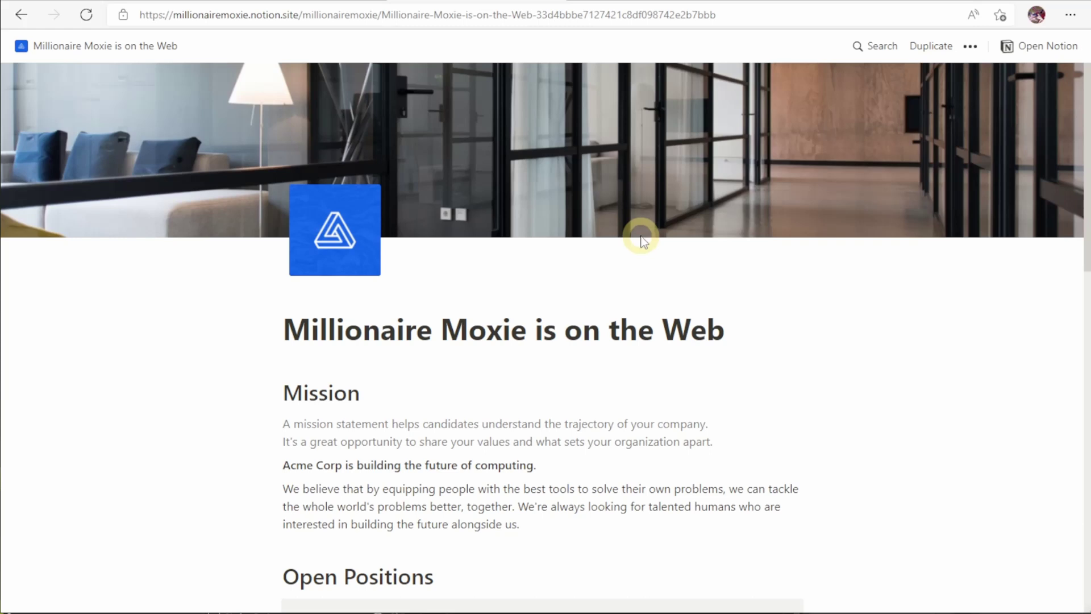
scroll(642, 239, "down", 10)
scroll(642, 236, "down", 5)
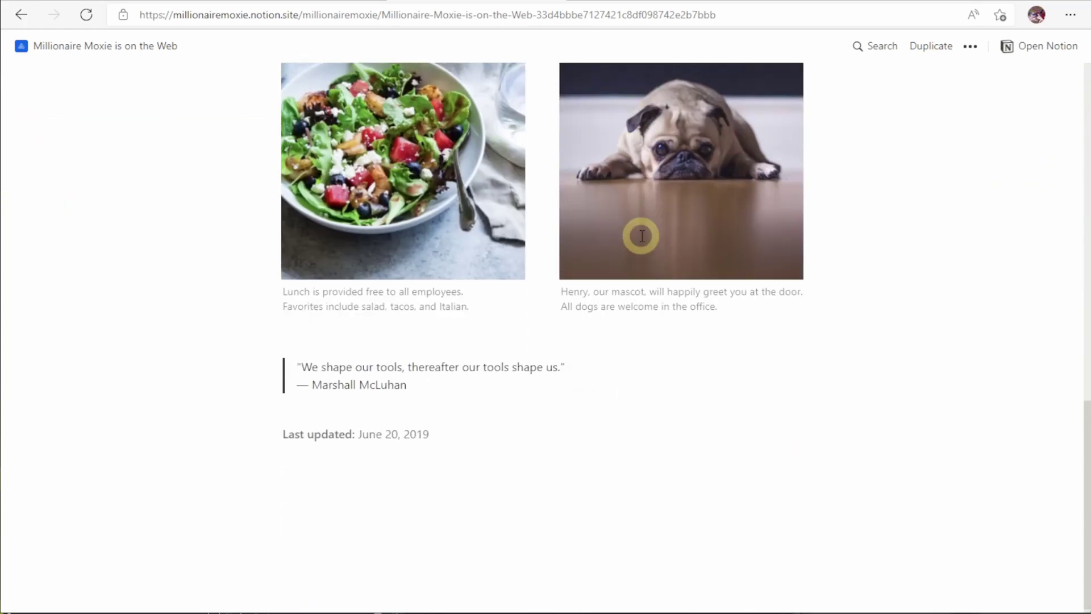
scroll(640, 236, "up", 4)
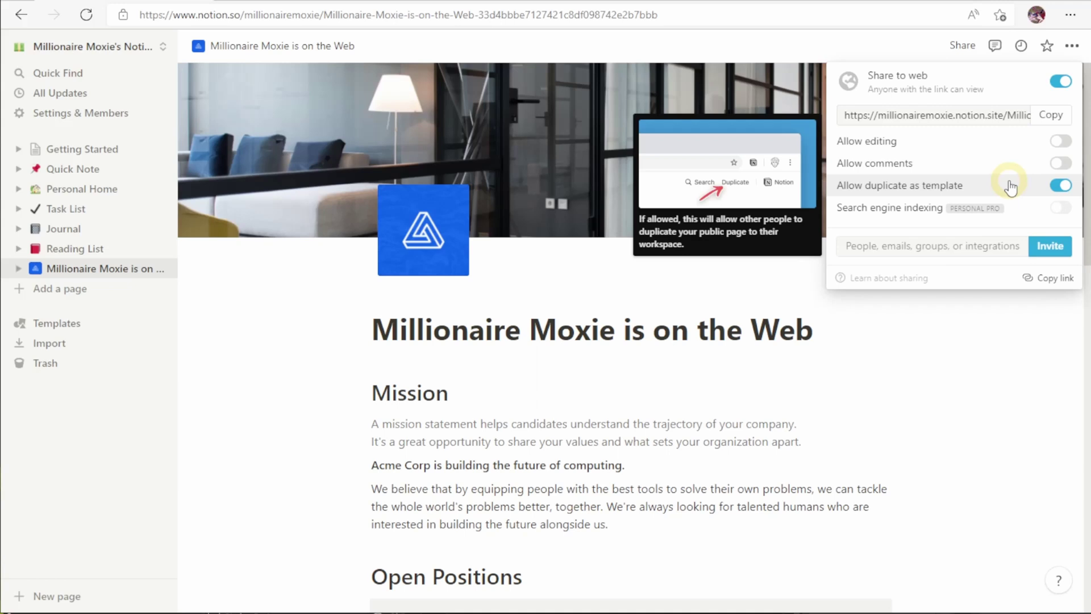
- Turn off 'Allow duplicate as template' so the published page is view-only
left_click(1060, 185)
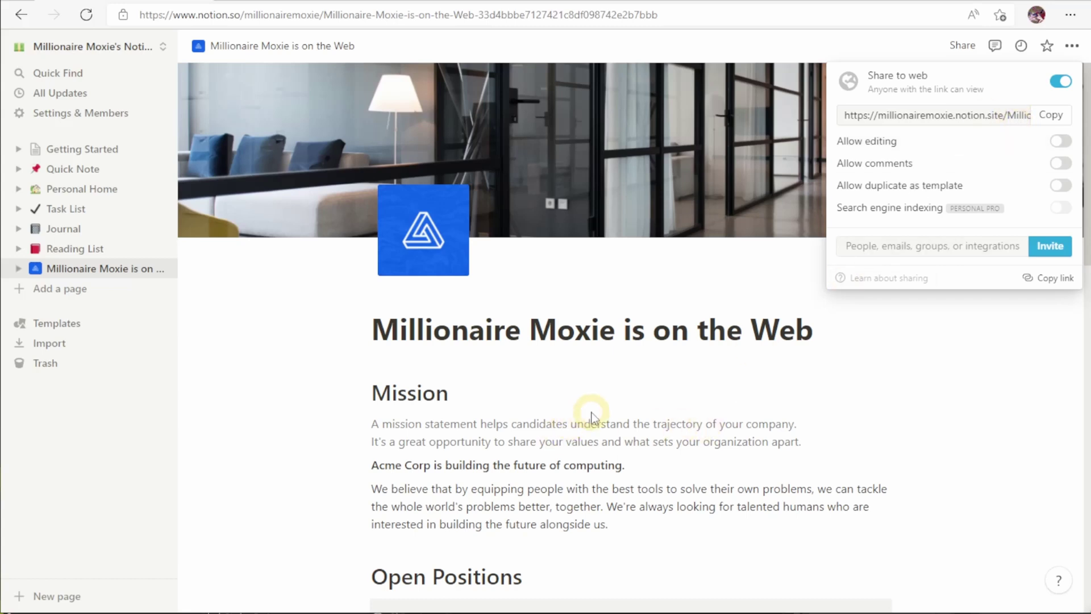
left_click(753, 344)
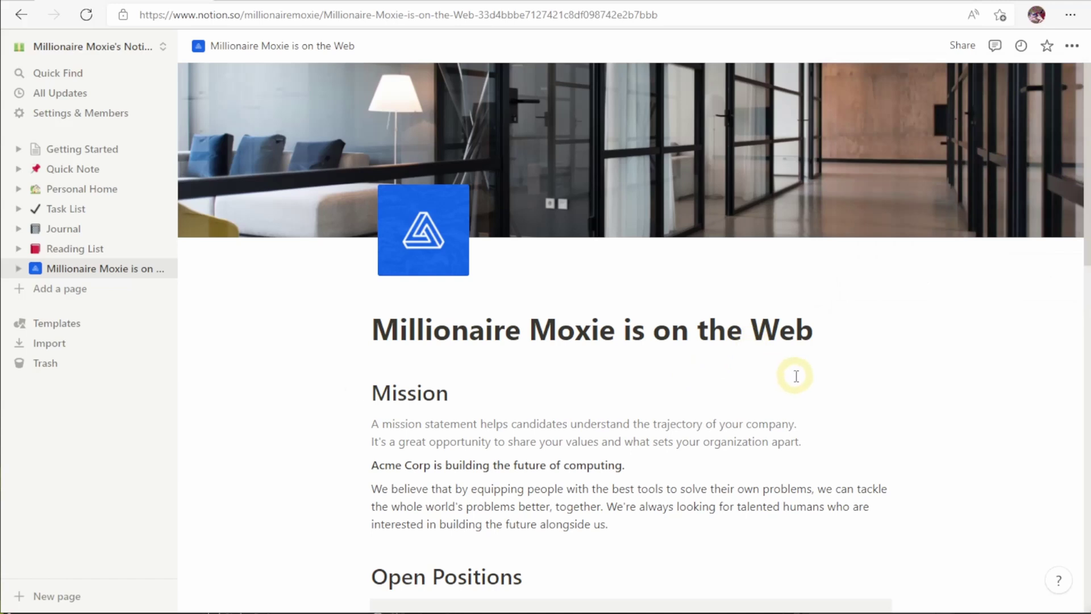
scroll(794, 375, "down", 5)
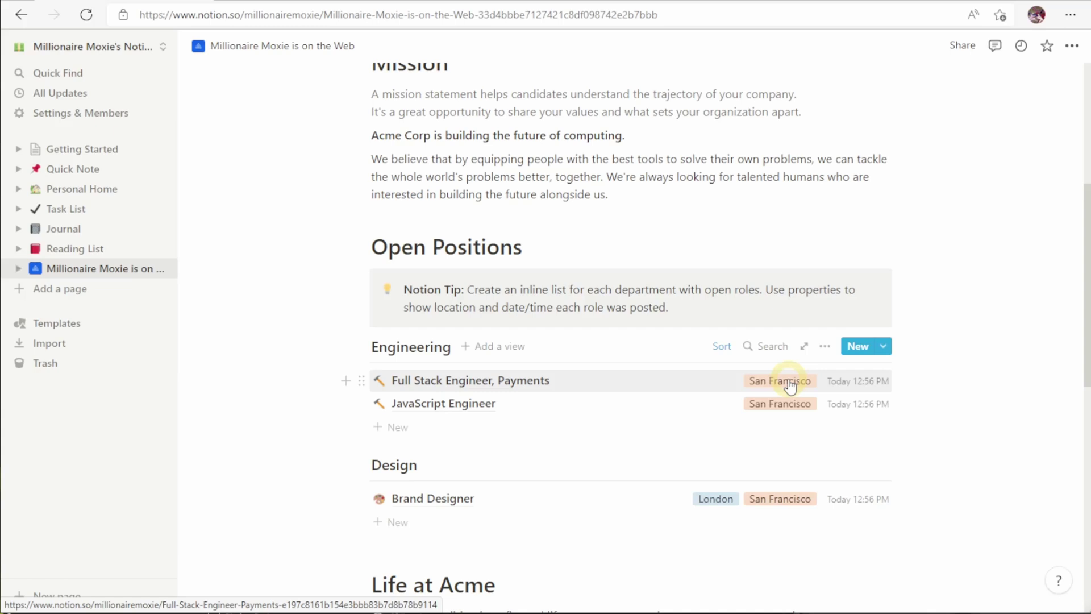
- Duplicate 'Millionaire Moxie is on the Web' from the sidebar, then reopen the original page
scroll(294, 329, "up", 5)
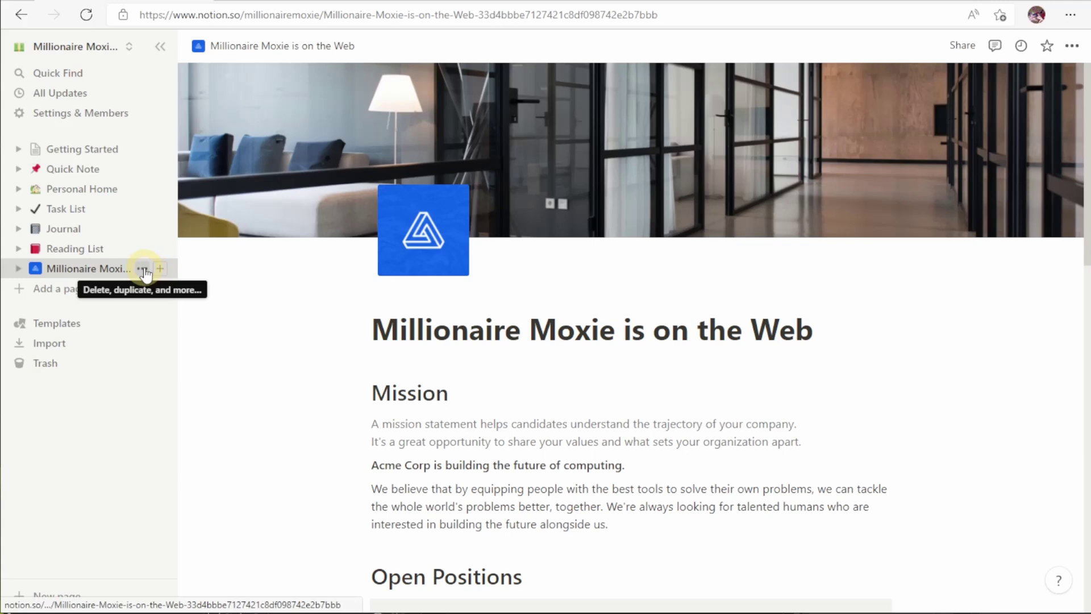
left_click(143, 269)
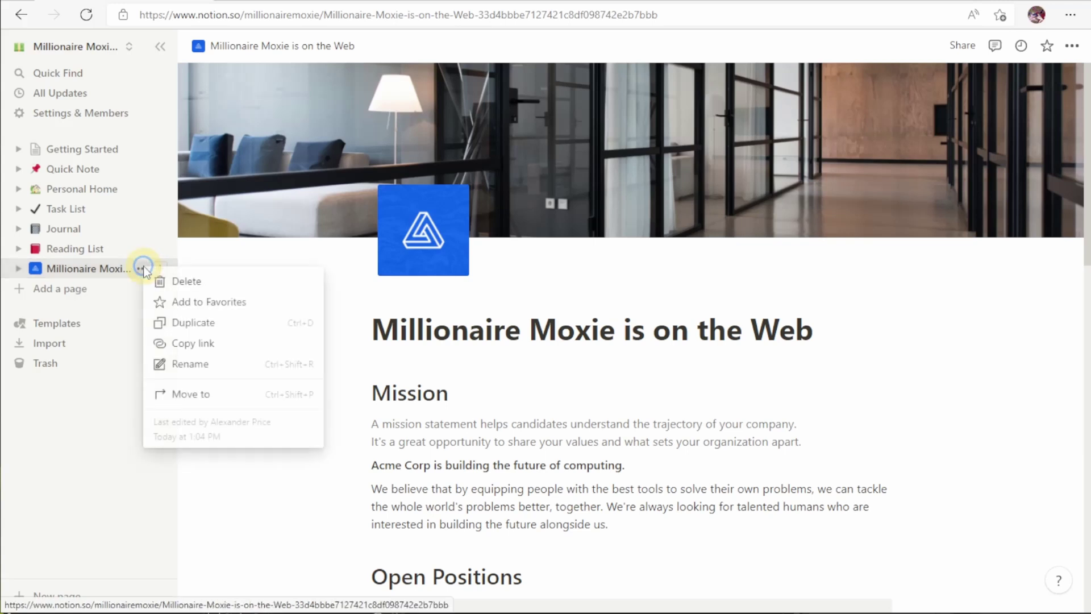
left_click(206, 321)
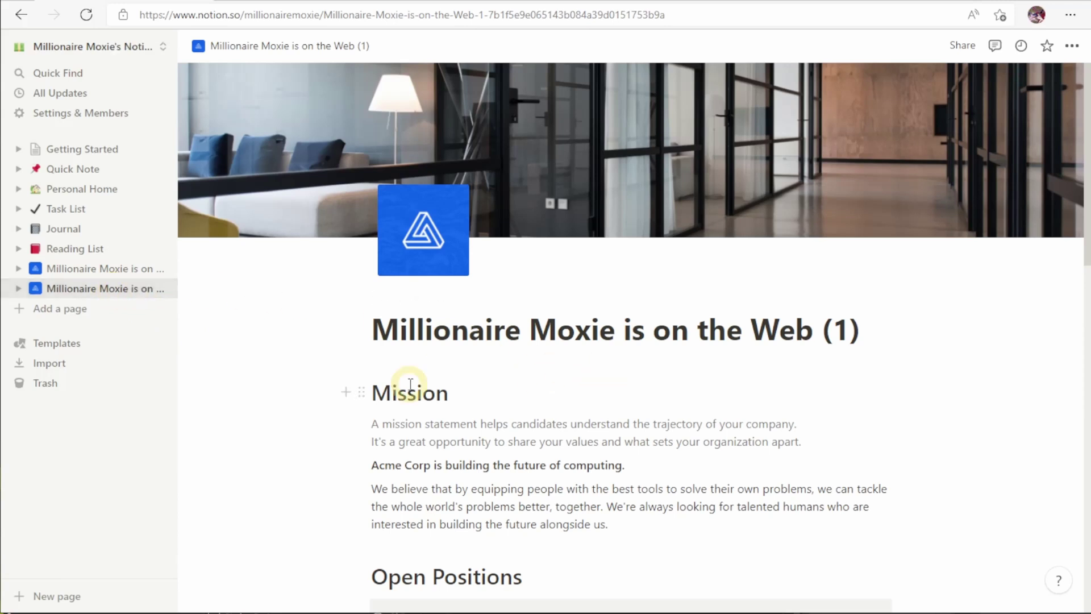
left_click(122, 274)
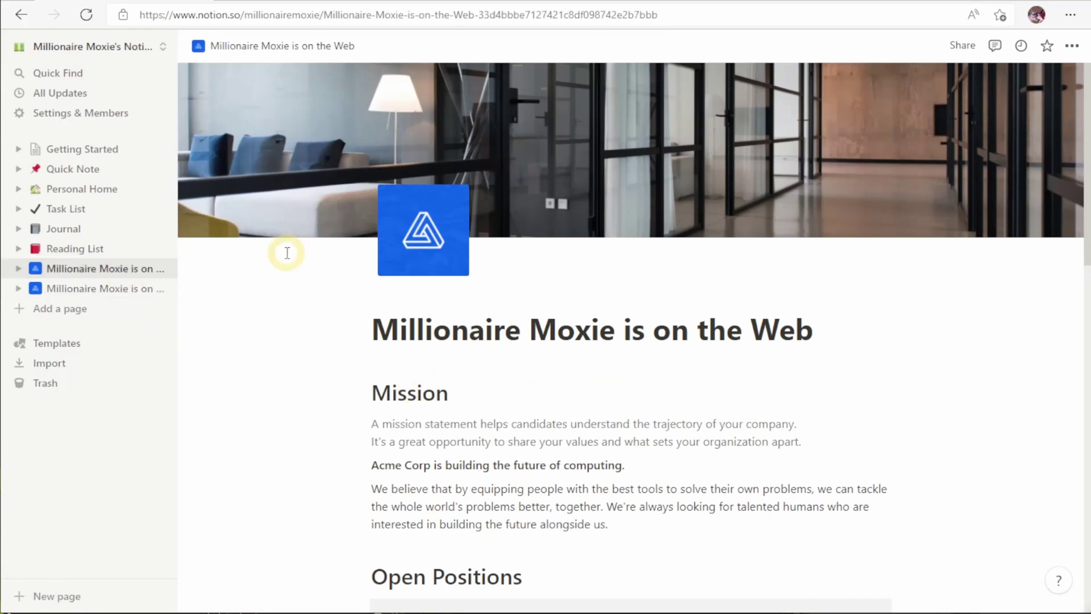
- Expand the page in the sidebar to show its Engineering and Design subpages
left_click(19, 268)
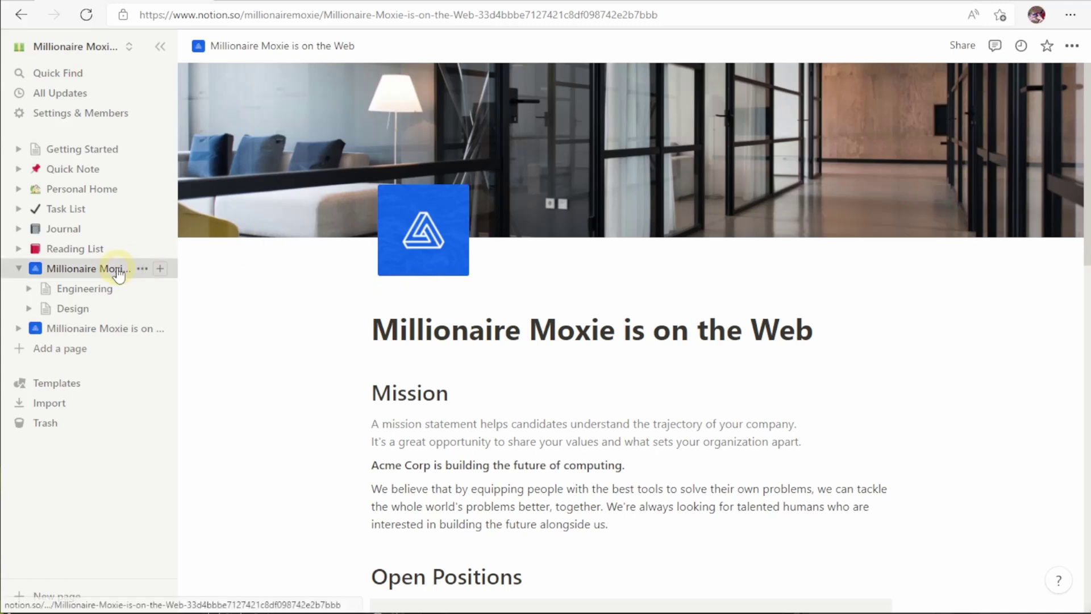
mouse_move(122, 274)
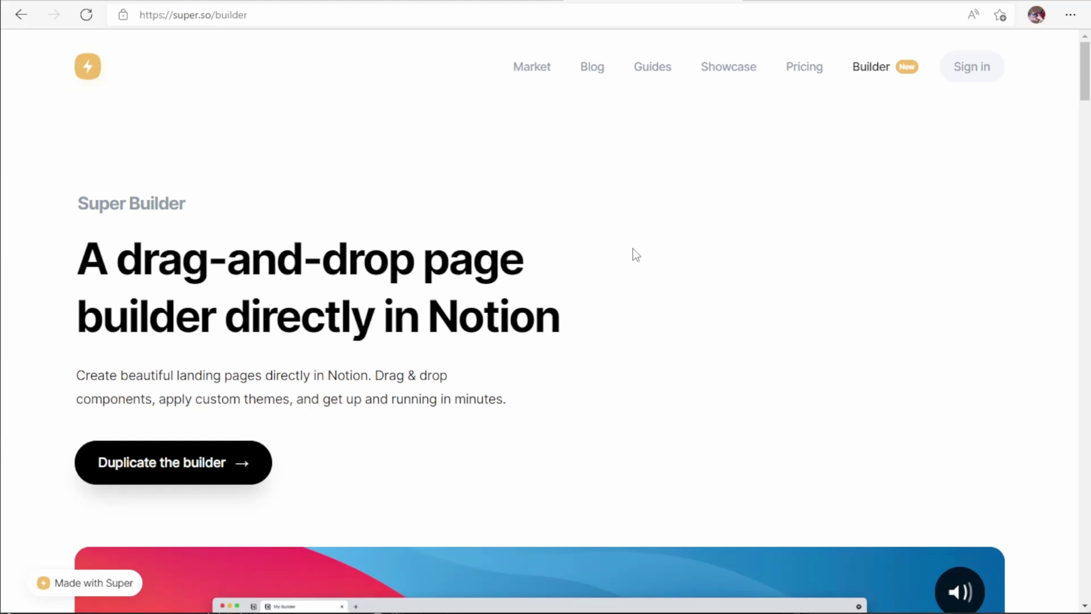
- Duplicate the Super Builder template into the Millionaire Moxie Notion workspace
left_click(212, 462)
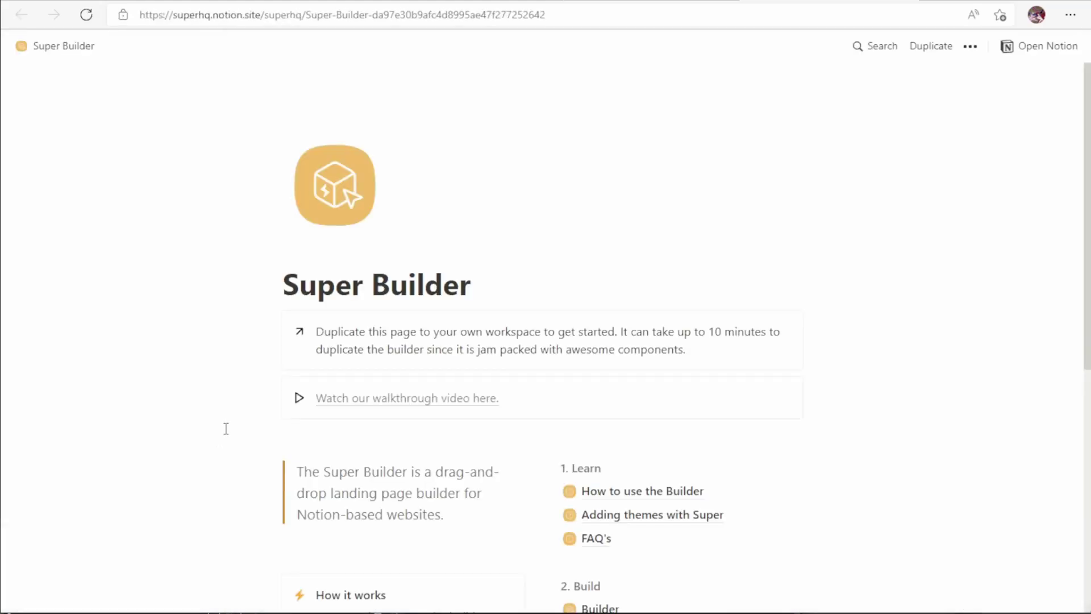
left_click(941, 53)
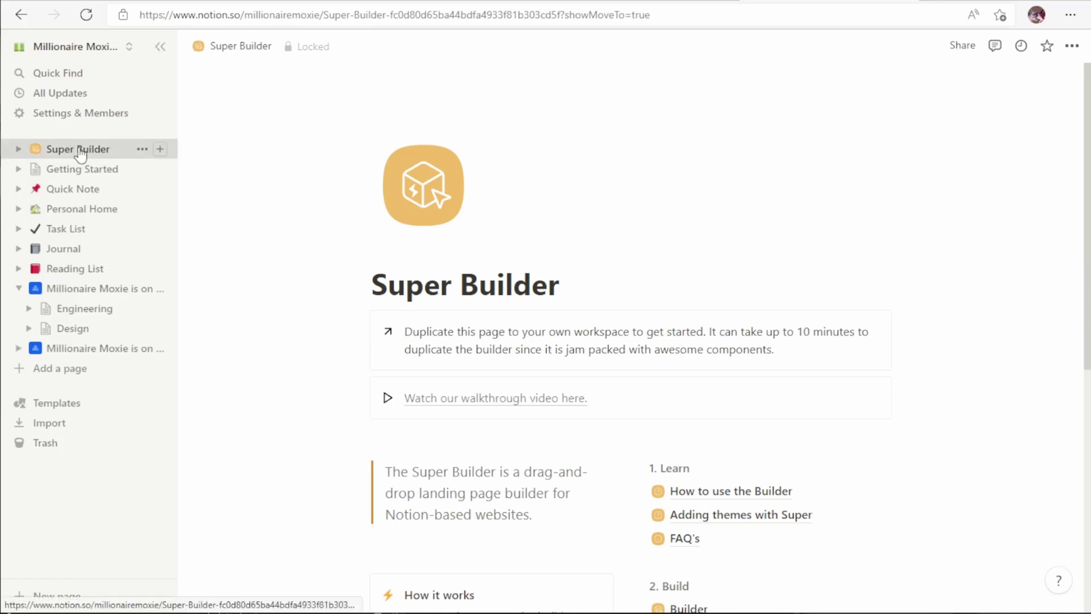
- Expand Super Builder and view How to use the Builder, Adding themes, FAQ's, then Builder
left_click(18, 150)
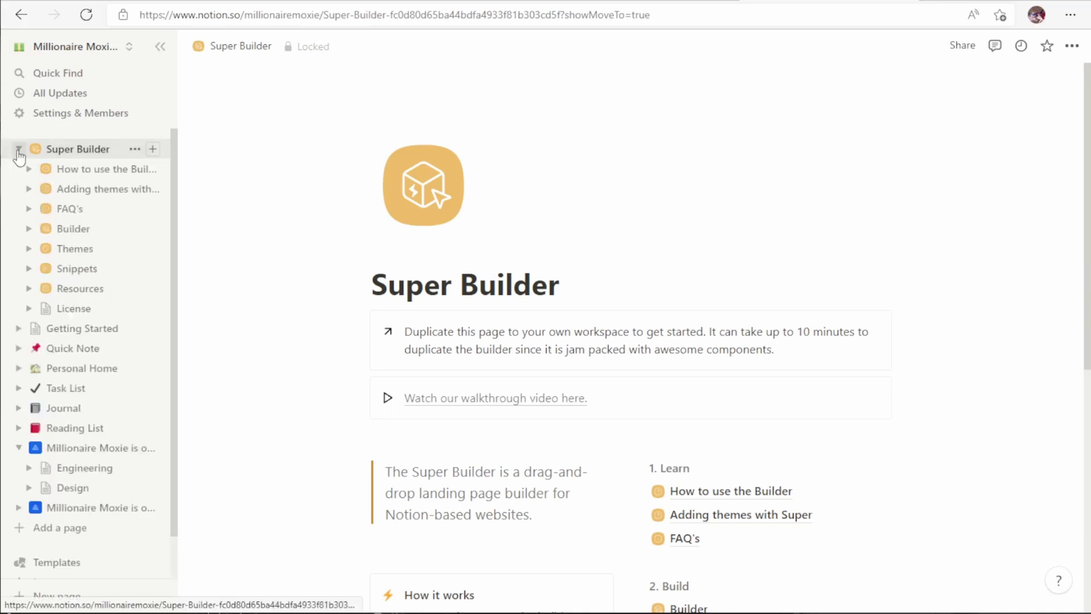
left_click(76, 229)
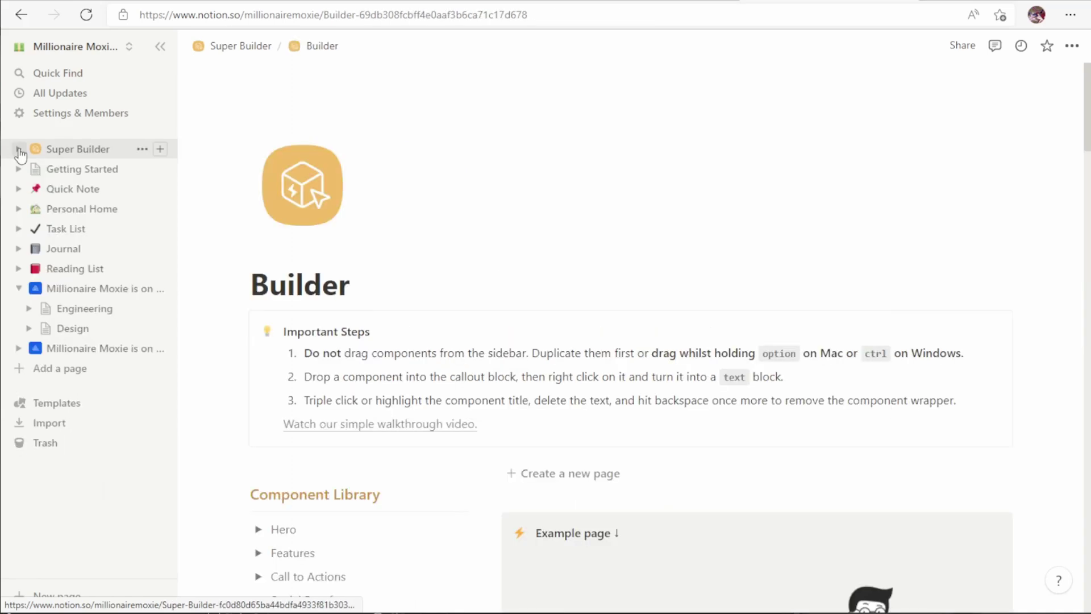
left_click(17, 150)
left_click(96, 171)
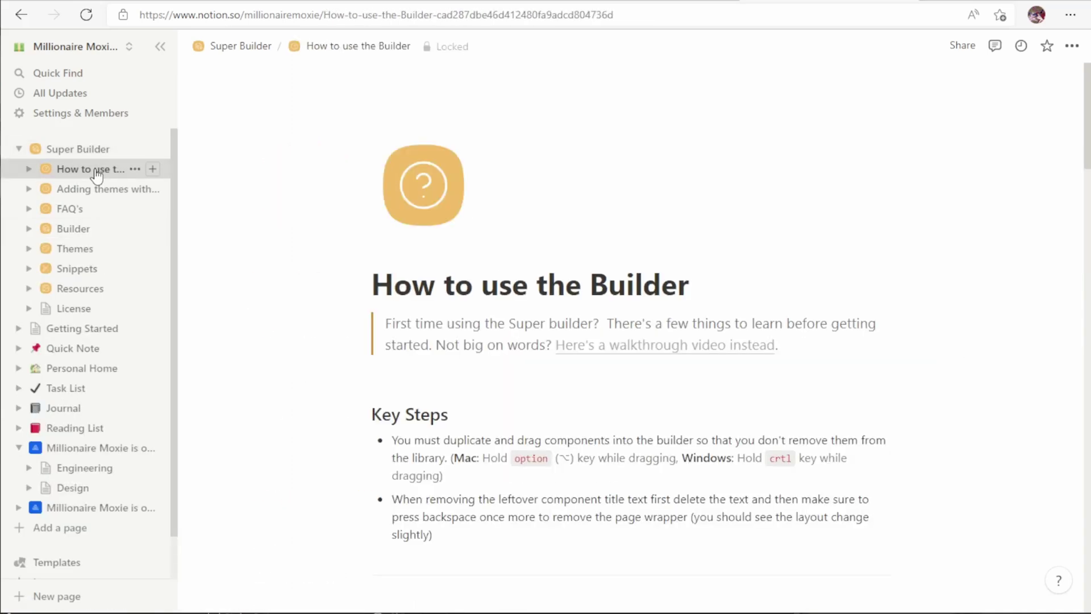
left_click(97, 193)
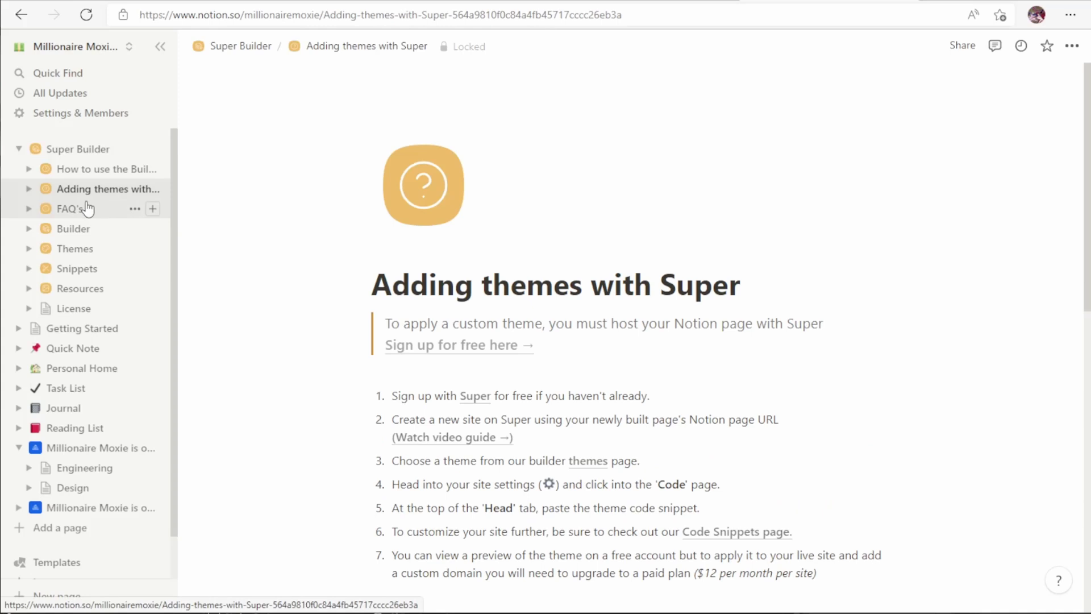
left_click(85, 214)
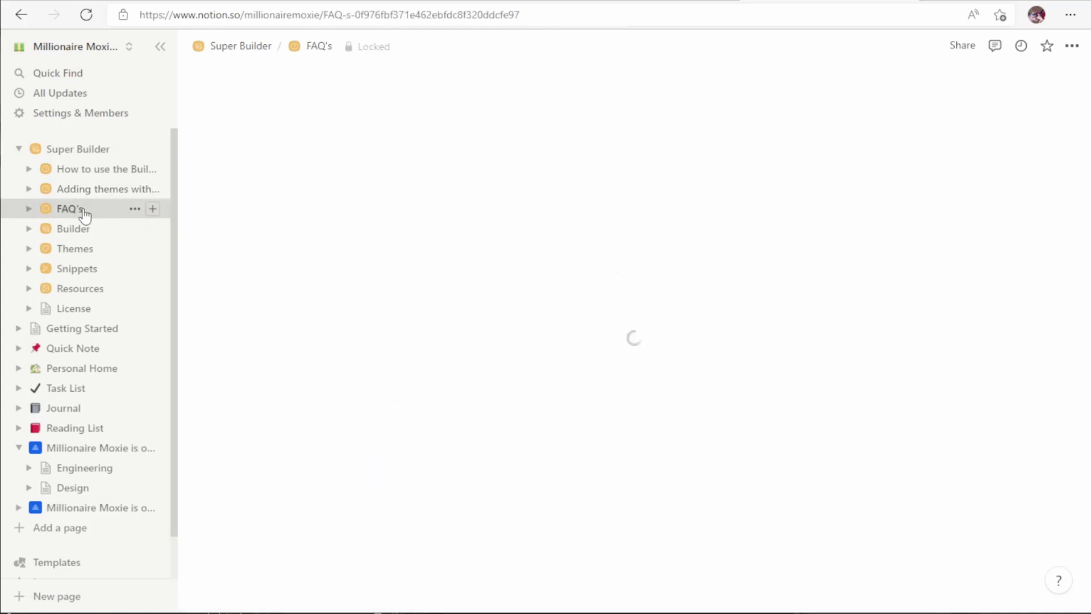
left_click(74, 230)
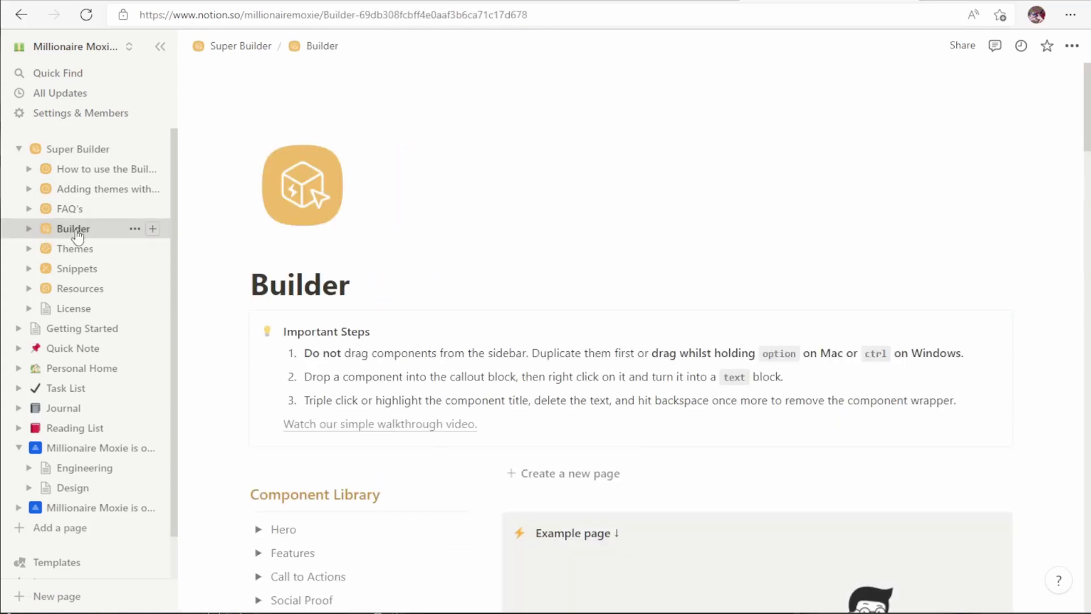
scroll(505, 332, "down", 3)
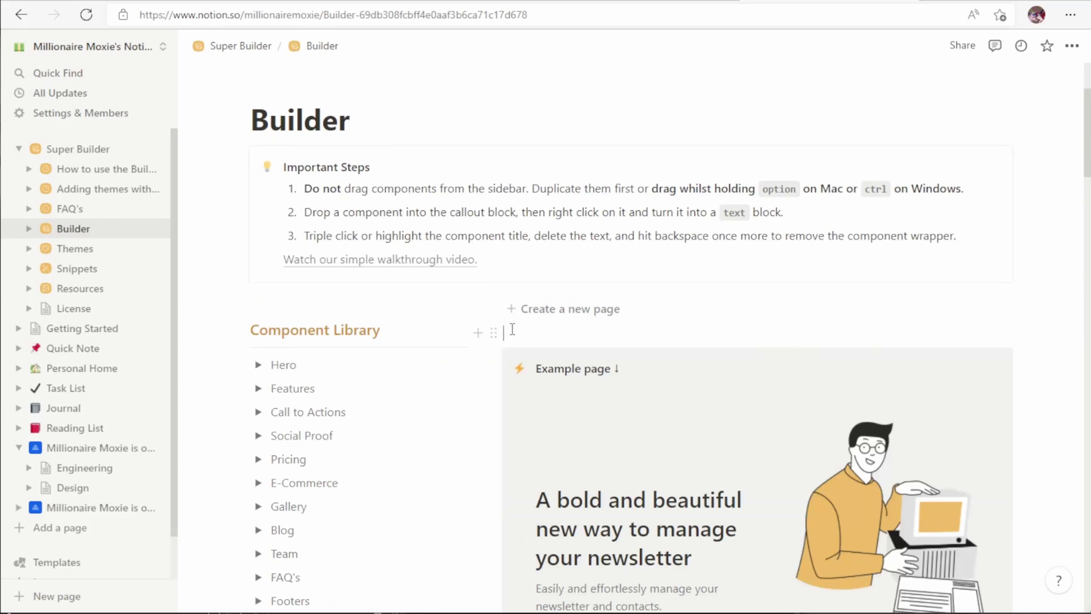
- Insert a page callout block and drag the Hero 'Single Column wide image' component into it
left_click(506, 332)
left_click(516, 313)
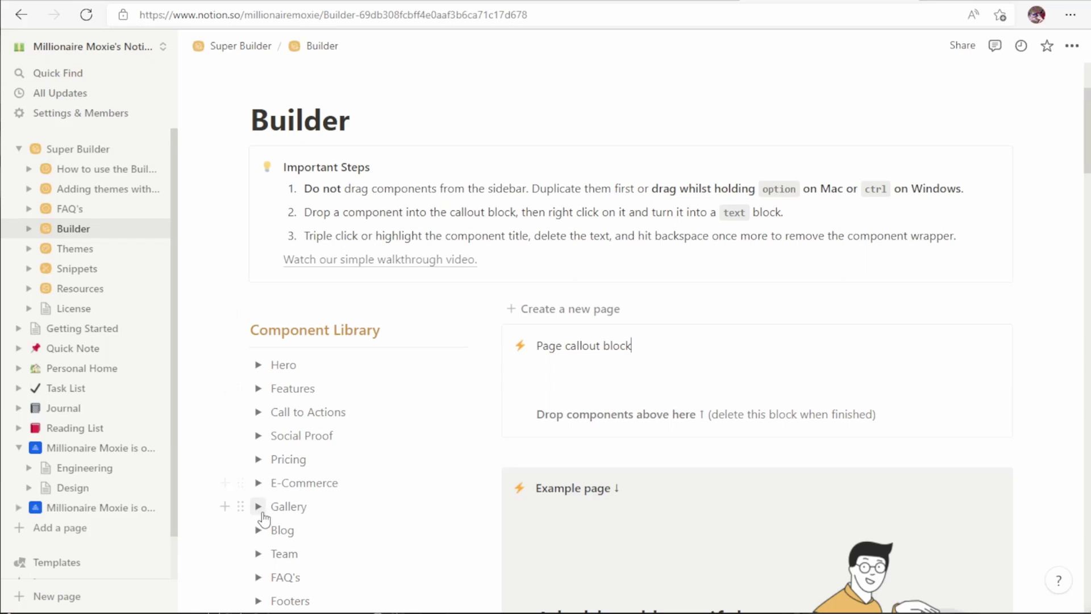
scroll(260, 508, "up", 1)
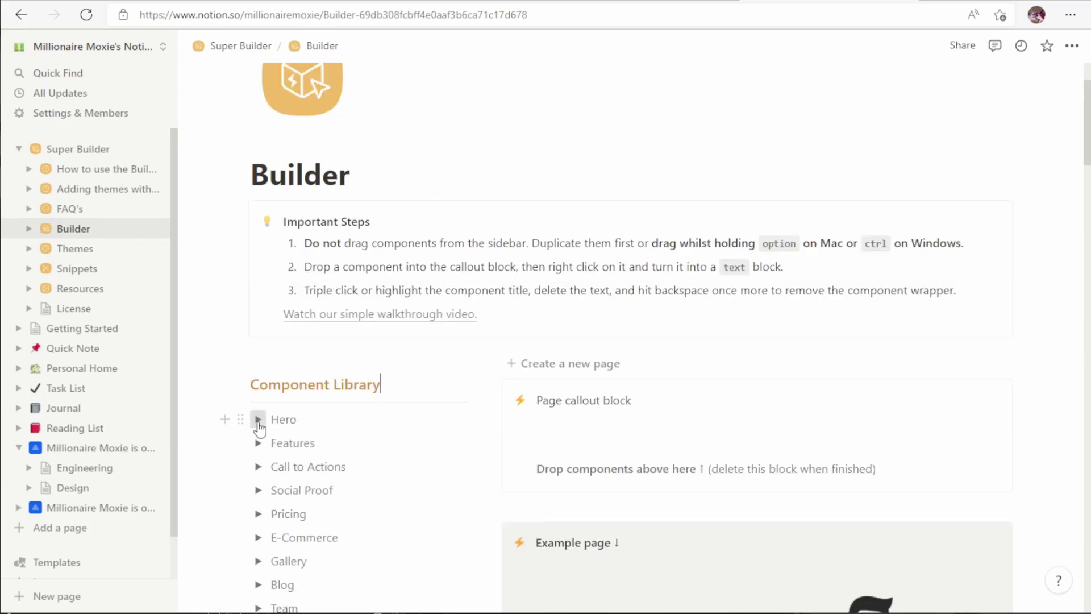
left_click(259, 424)
scroll(341, 431, "down", 2)
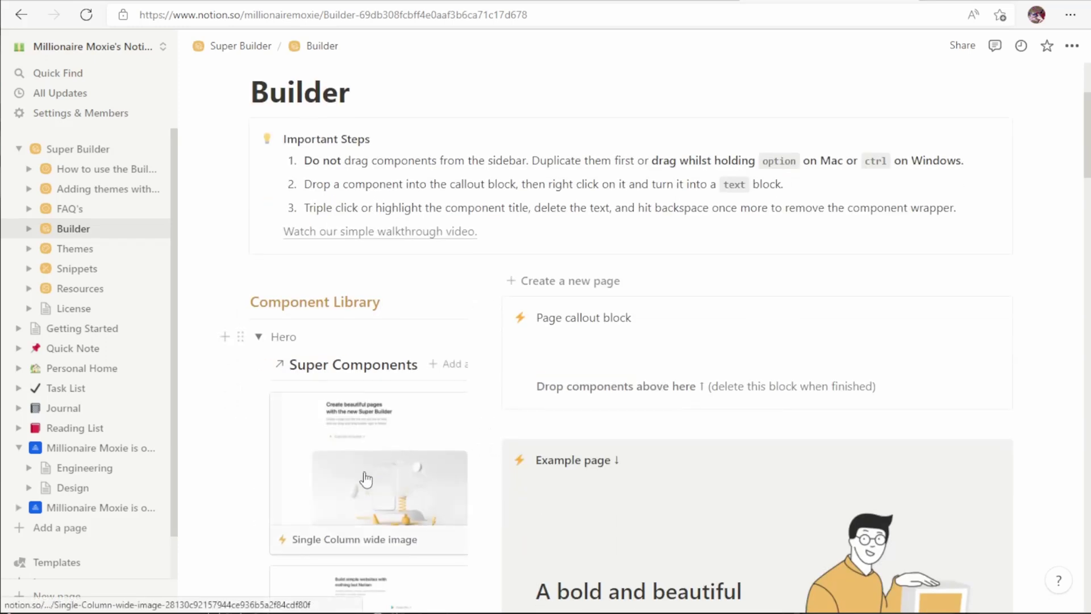
left_click_drag(372, 467, 636, 335)
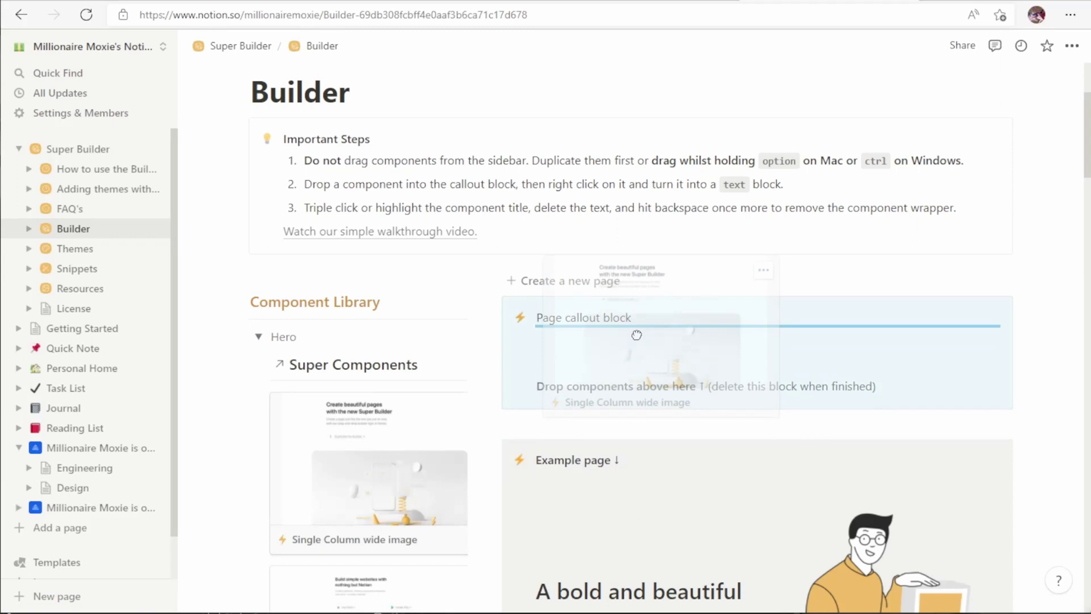
left_click_drag(636, 334, 637, 334)
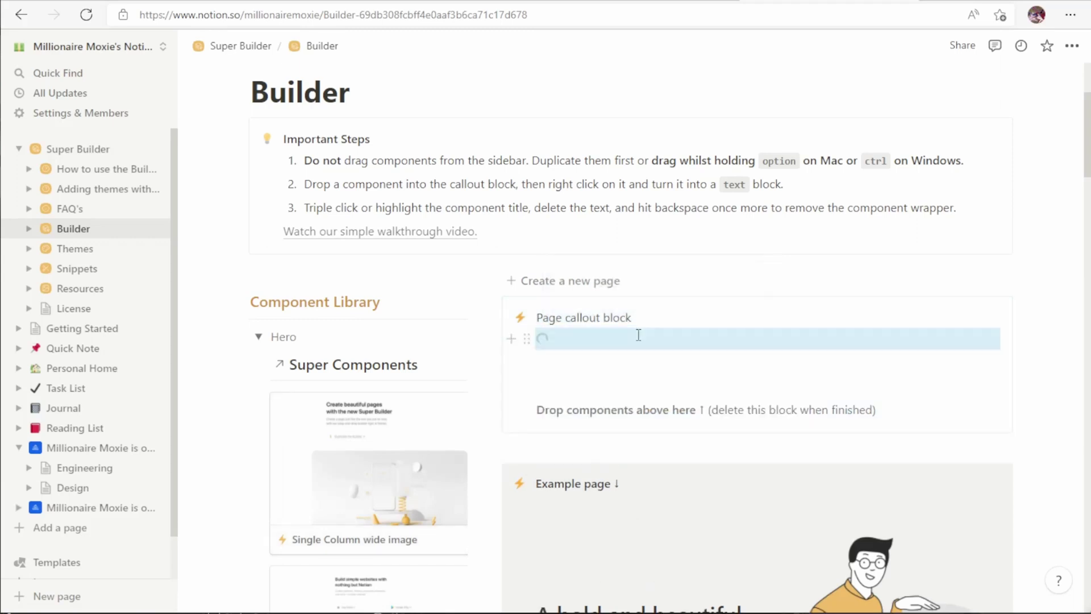
left_click(259, 337)
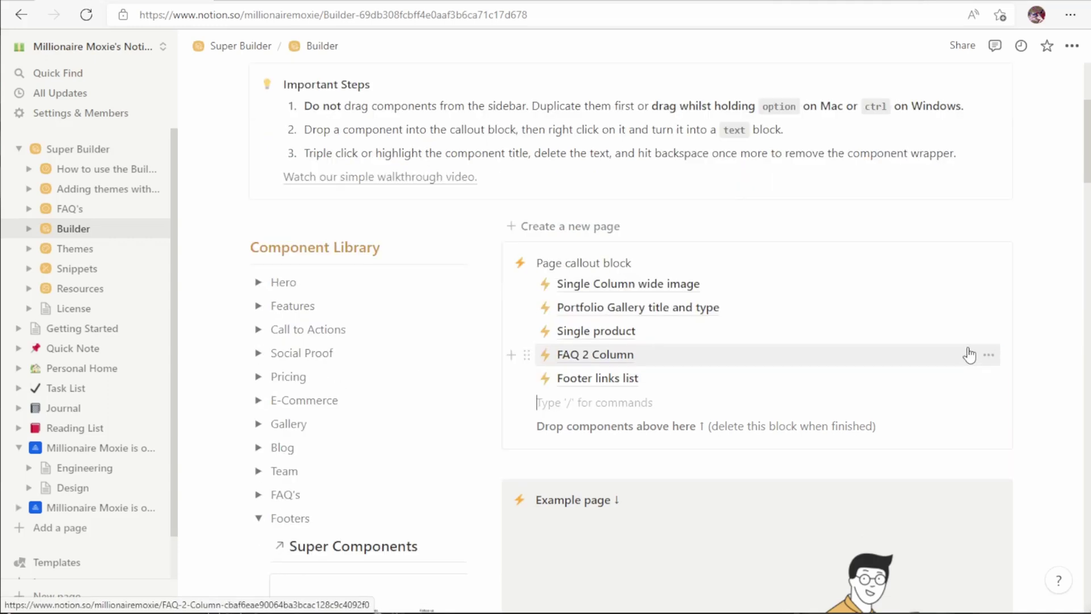
- Turn the Single Column wide image block into a text block
left_click(989, 284)
mouse_move(974, 376)
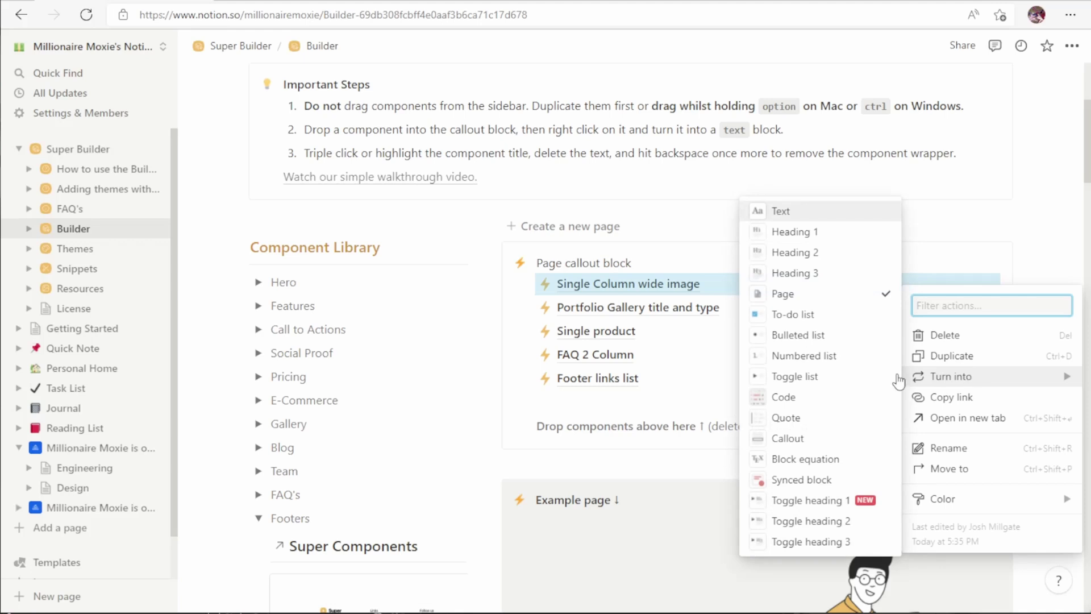
left_click(790, 211)
scroll(806, 320, "down", 10)
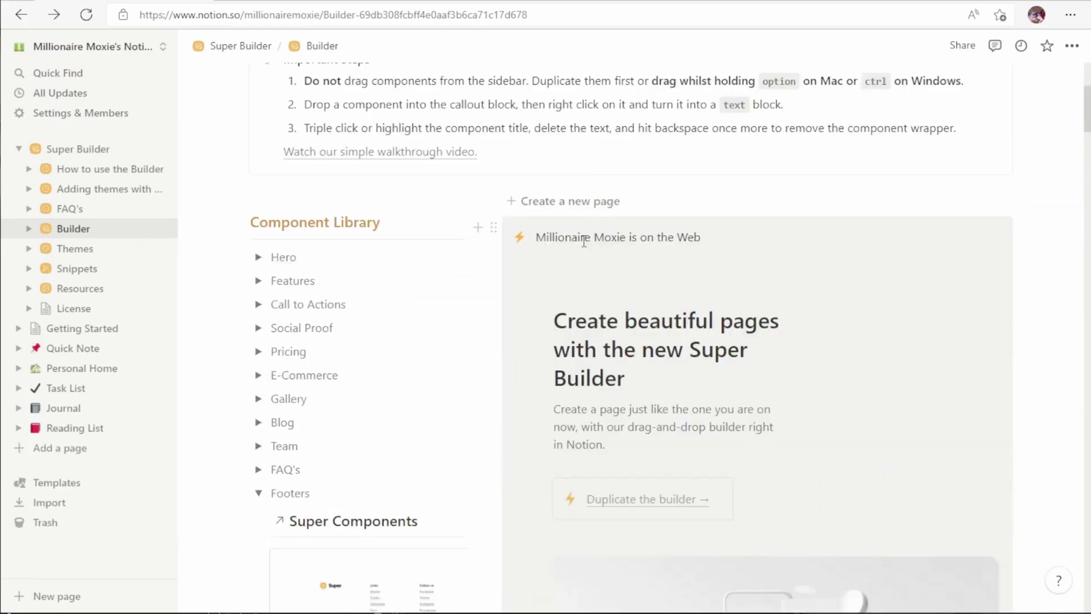
key("ctrl+z")
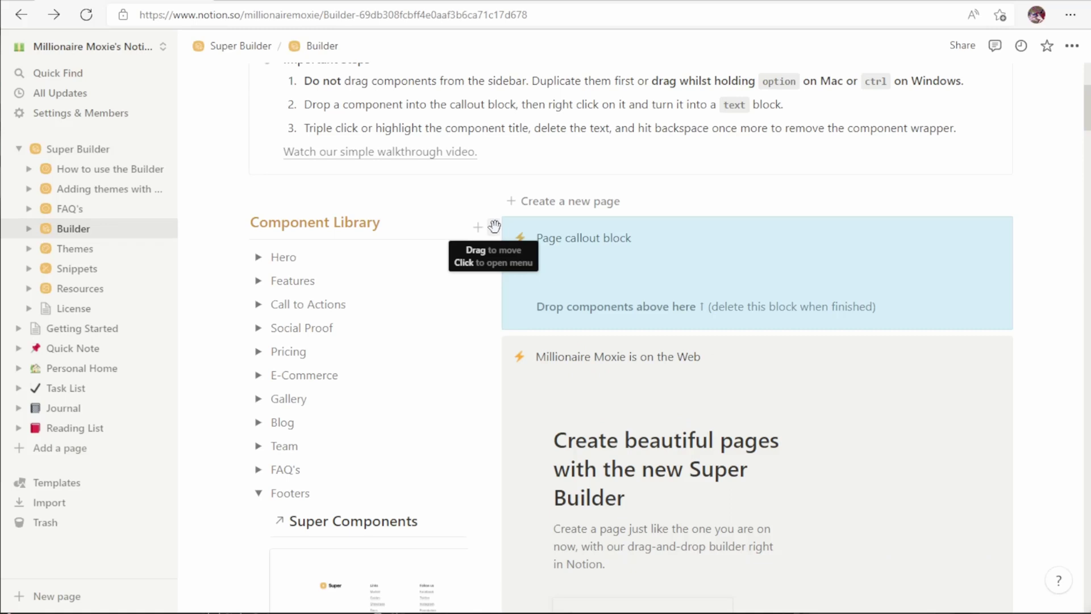
- Turn the Page callout into a page, move it into Private, and open it
left_click(494, 227)
mouse_move(363, 180)
left_click(536, 137)
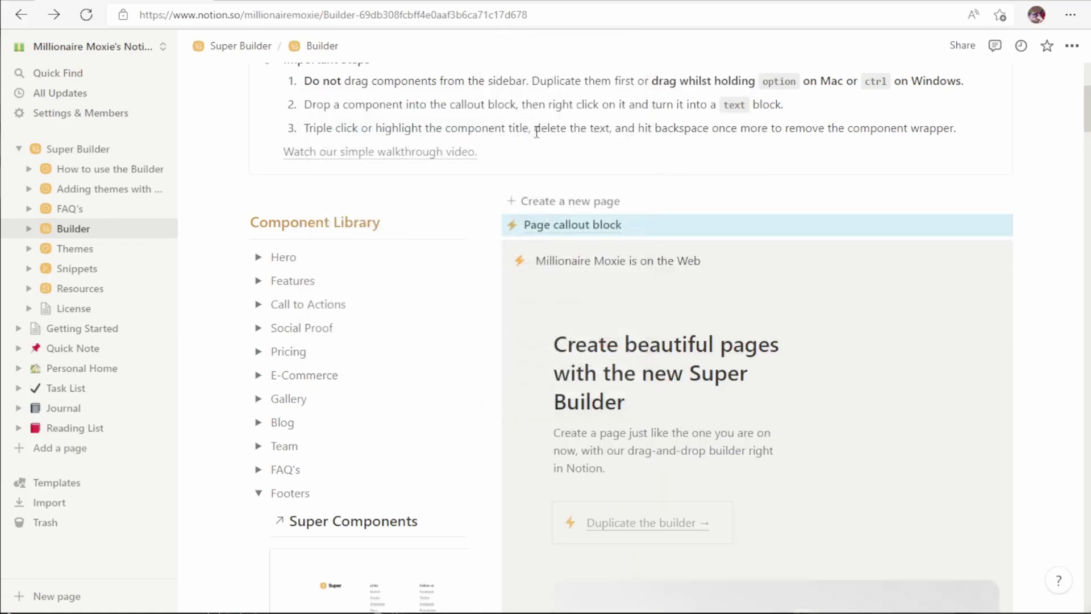
left_click_drag(494, 225, 25, 444)
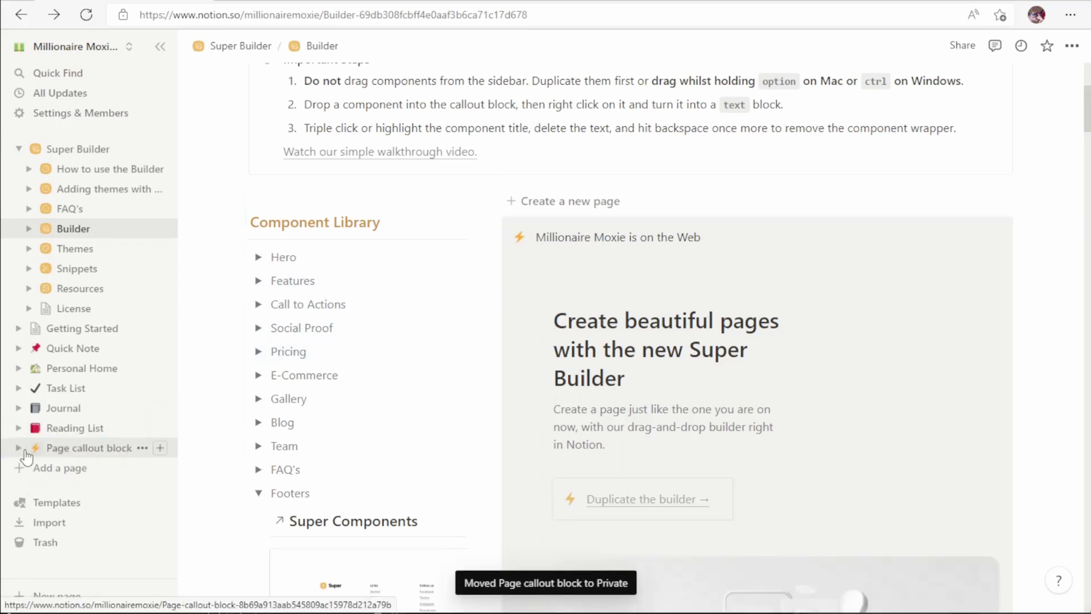
left_click(83, 449)
- Publish 'Millionaire Moxie is on the Web' to the web and scroll through its public site
scroll(728, 302, "down", 10)
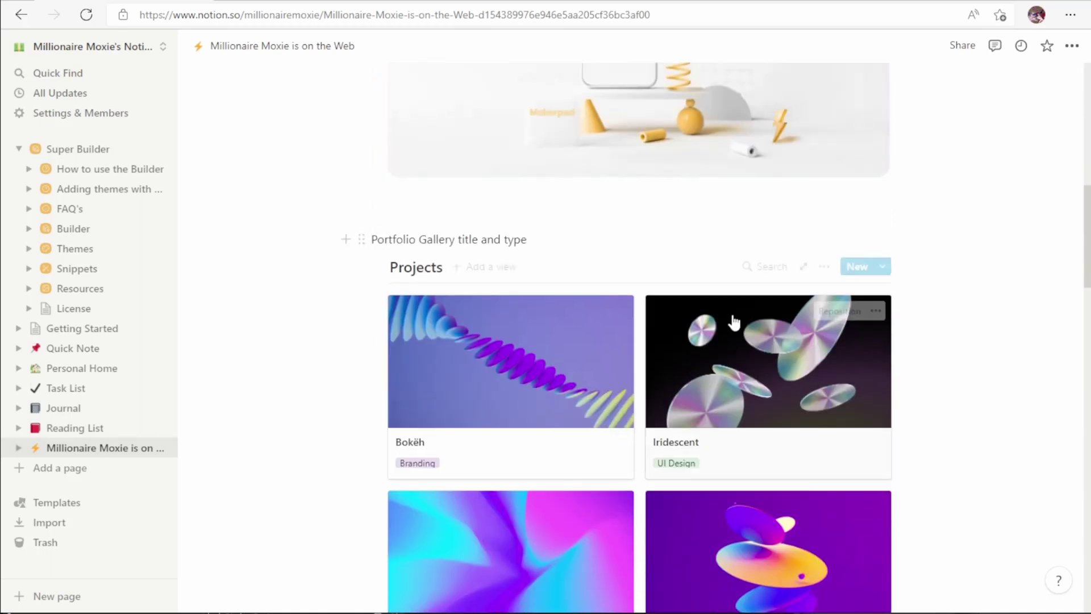
scroll(734, 321, "up", 10)
left_click(962, 46)
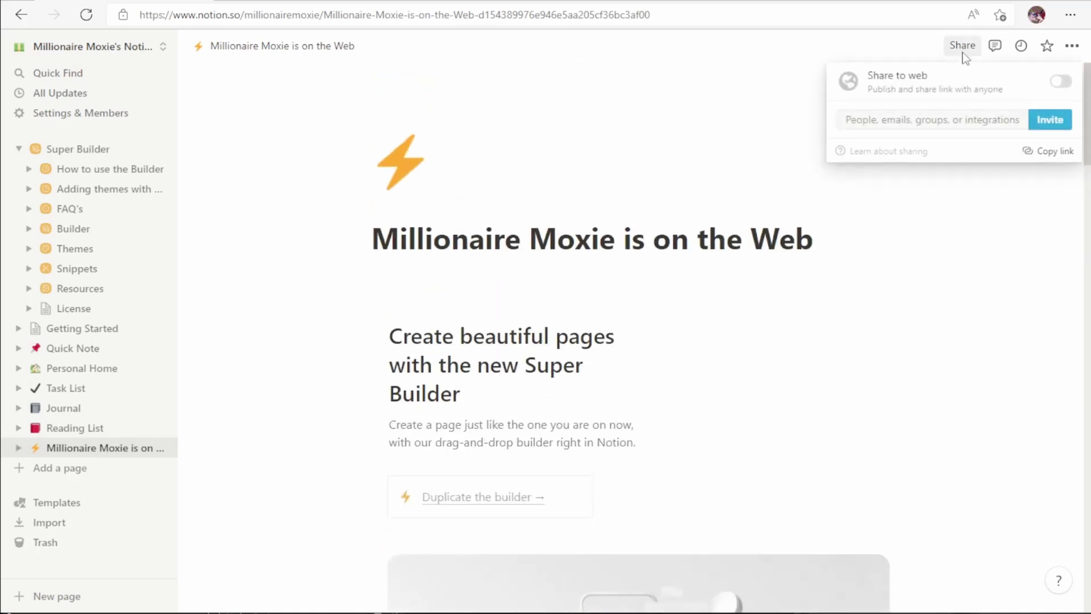
left_click(1061, 83)
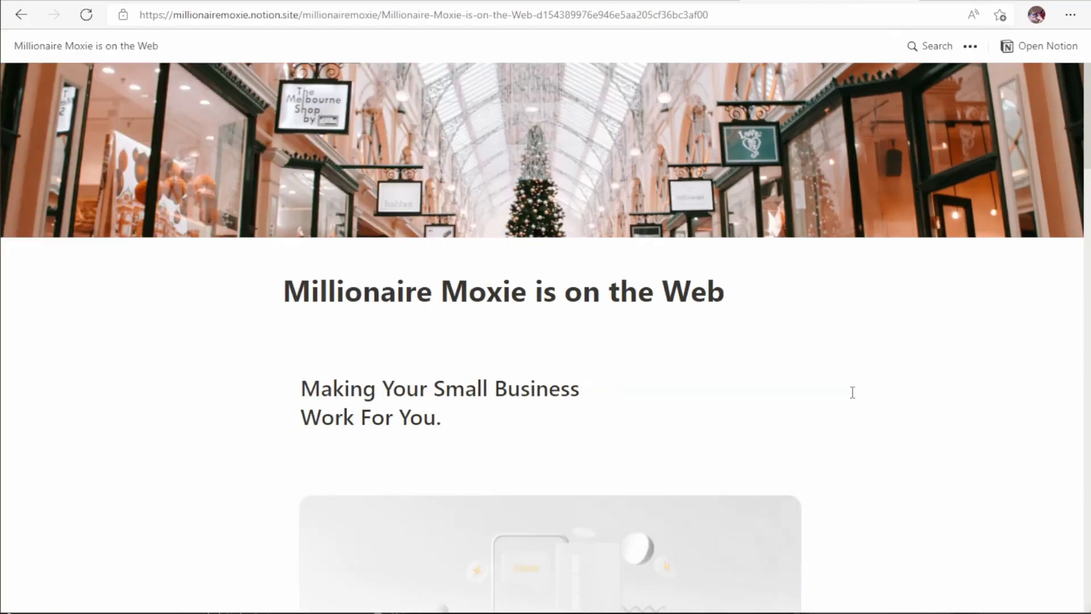
scroll(852, 392, "down", 20)
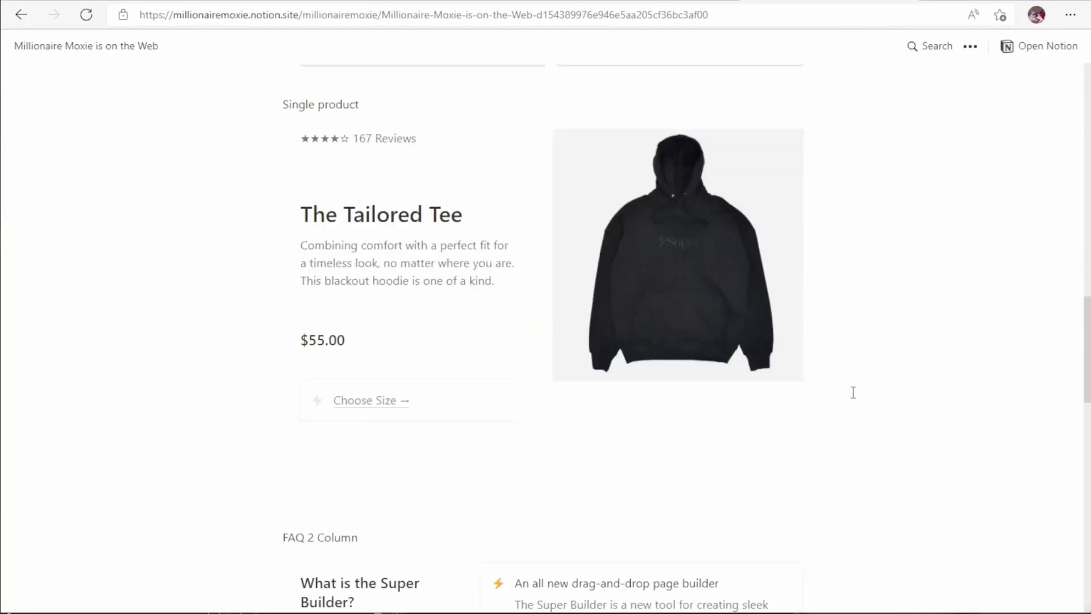
scroll(853, 392, "down", 6)
scroll(852, 392, "up", 20)
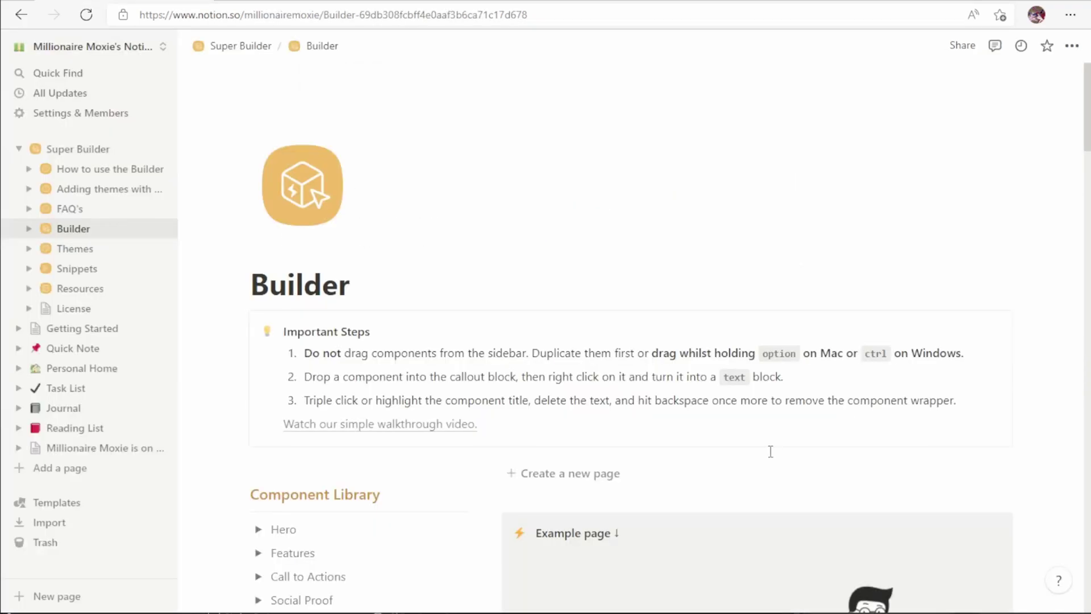
- Add a page callout titled About and turn it into a page
left_click(515, 474)
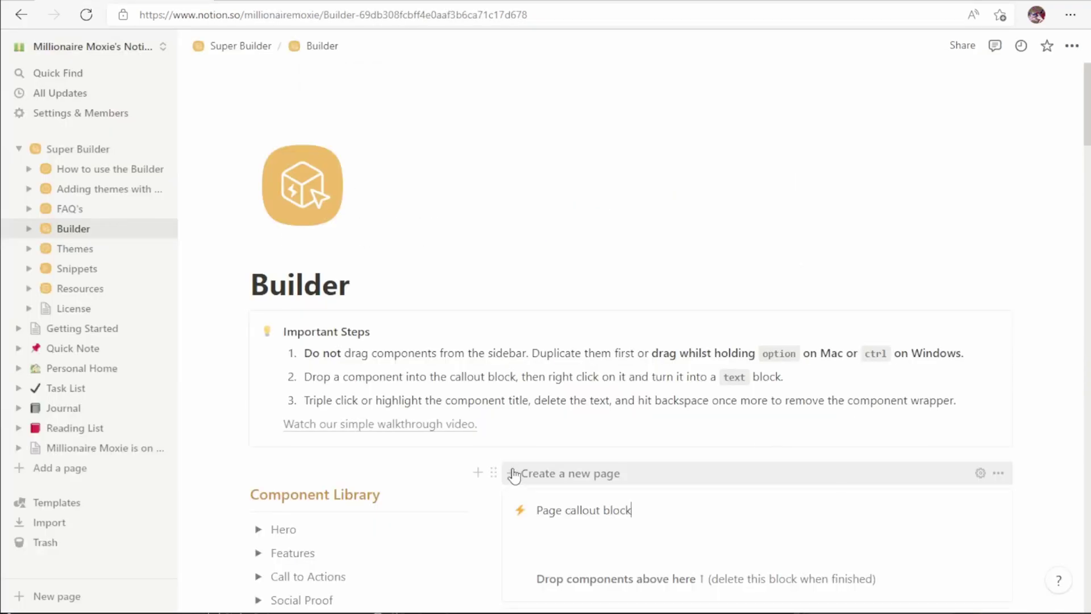
scroll(762, 463, "down", 4)
mouse_move(648, 261)
left_mouse_down()
mouse_move(581, 261)
mouse_move(640, 262)
left_mouse_up()
key("ctrl+v")
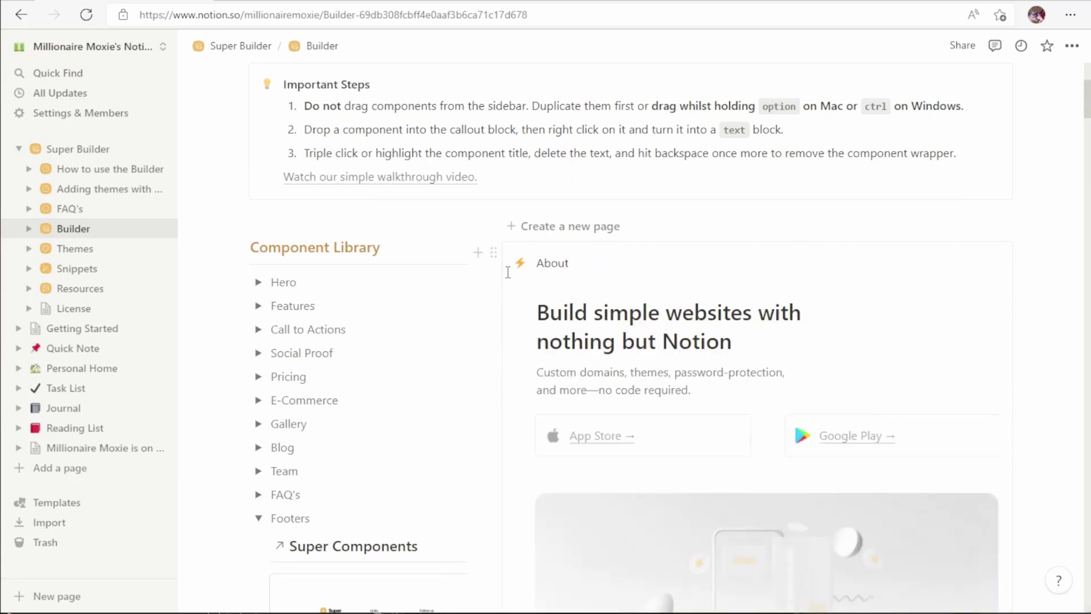
left_click(493, 253)
mouse_move(426, 218)
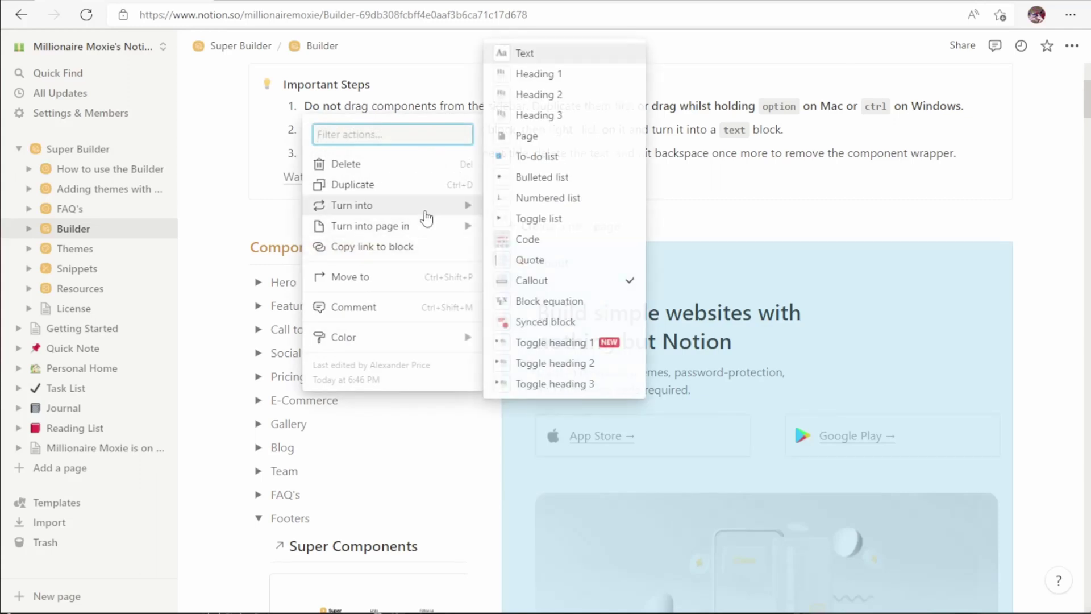
left_click(583, 137)
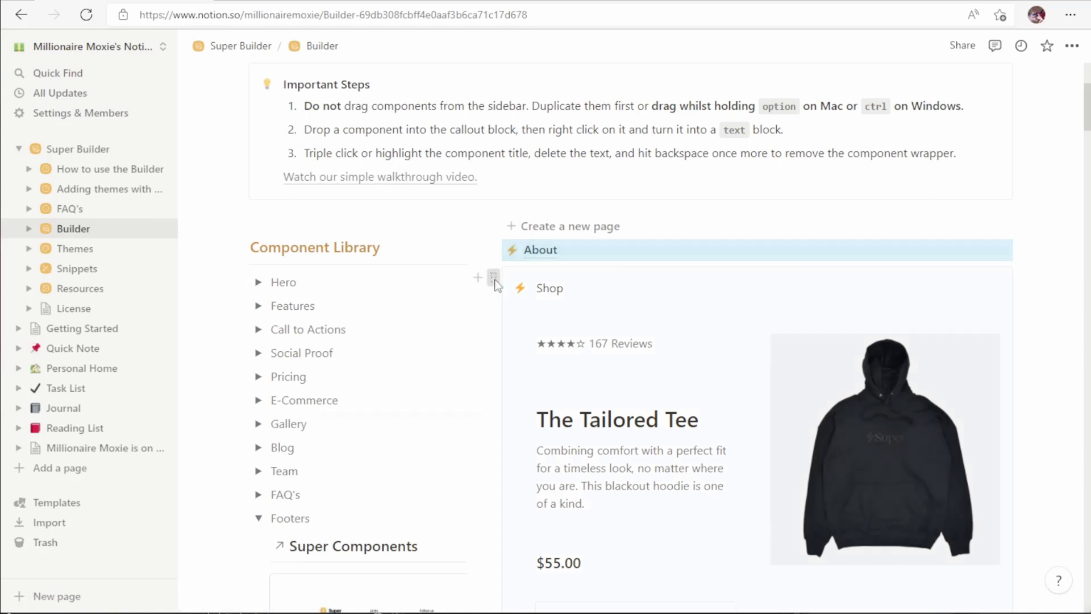
- Turn the Shop callout into a page and move About and Shop into 'Millionaire Moxie is on the Web'
left_click(493, 280)
mouse_move(383, 227)
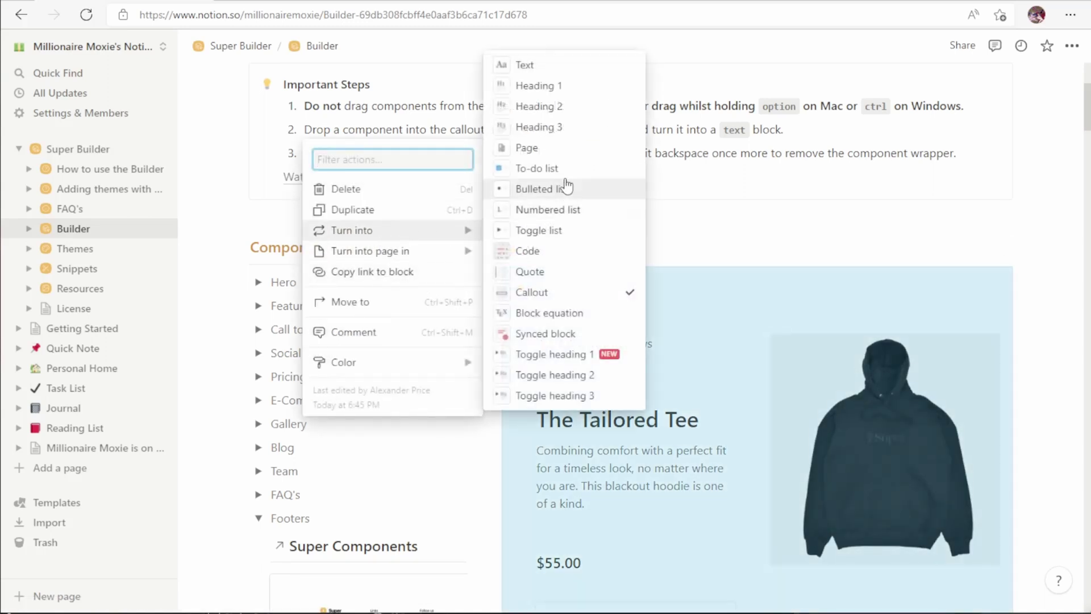
left_click(567, 150)
left_click_drag(487, 250, 76, 455)
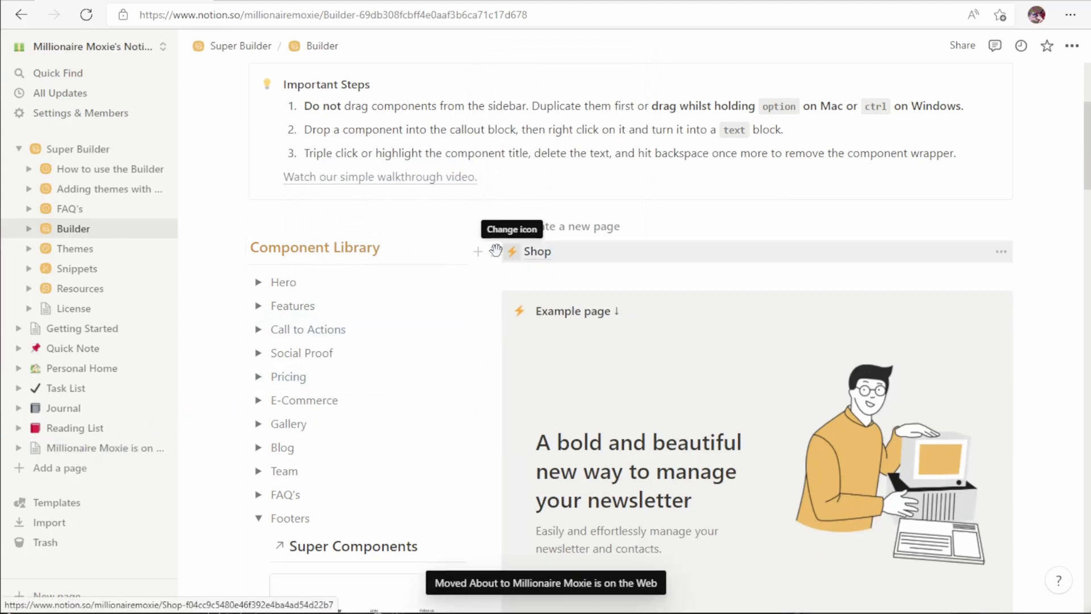
left_click_drag(487, 250, 53, 449)
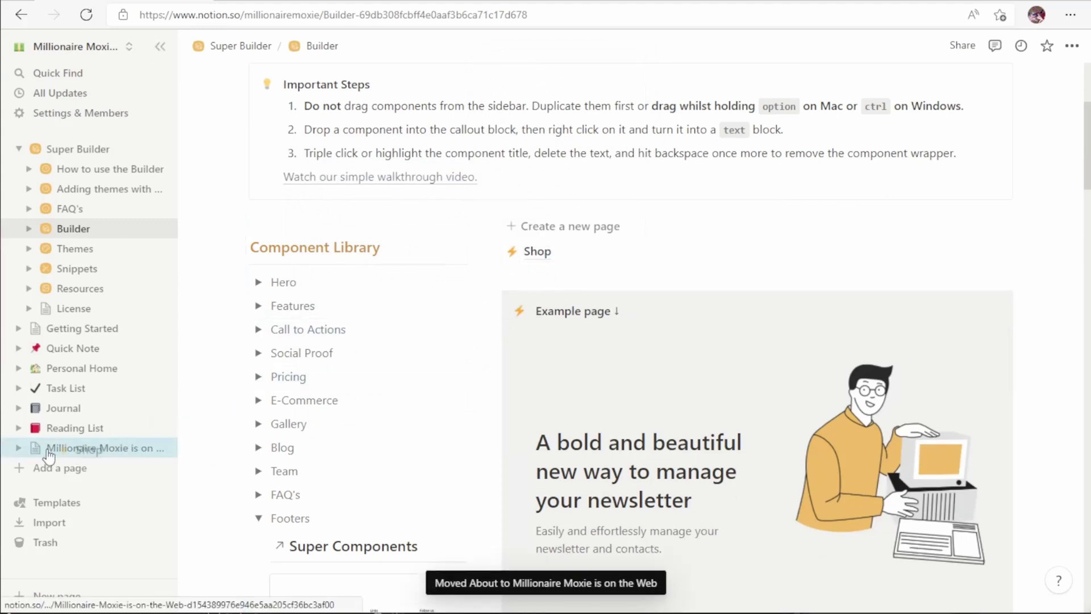
left_click(53, 449)
- Move the About and Shop links under the title and arrange them side by side in two columns
scroll(563, 372, "down", 10)
scroll(568, 364, "down", 10)
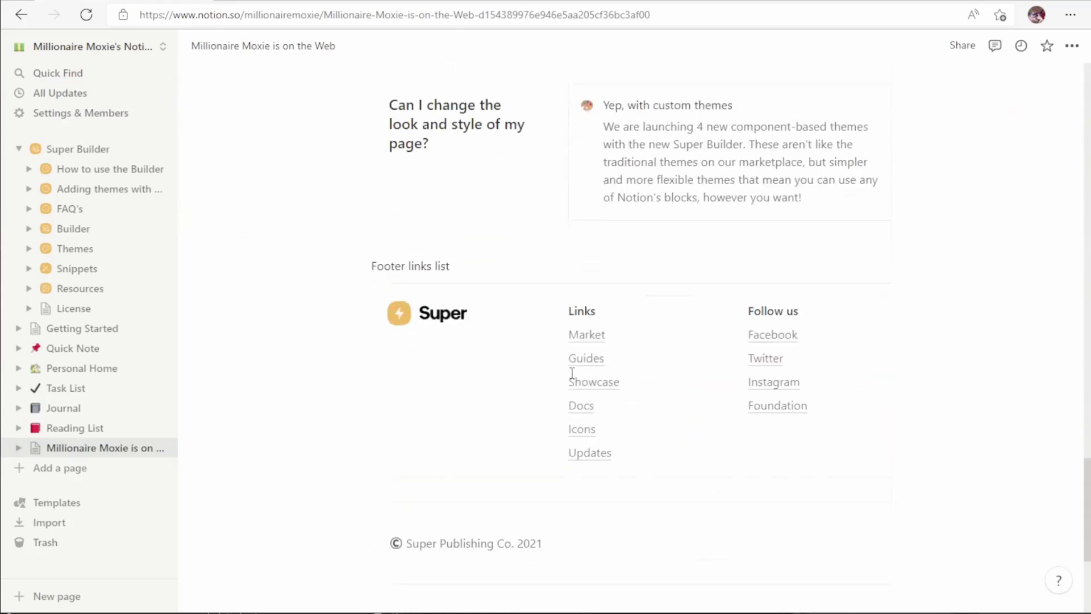
left_click(436, 432, "shift")
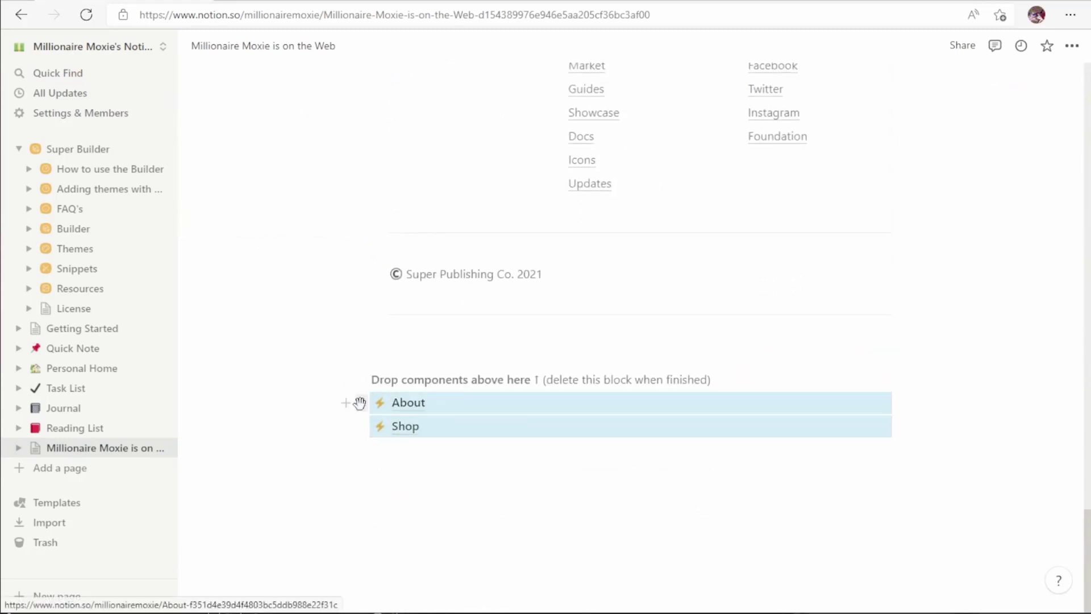
left_click_drag(361, 404, 397, 339)
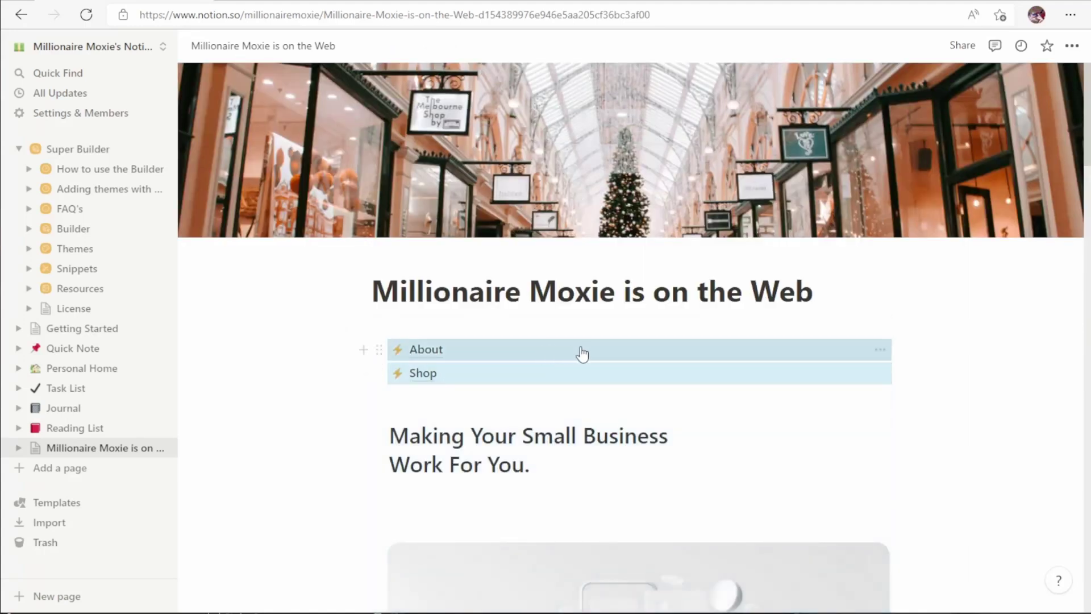
left_click_drag(358, 349, 893, 325)
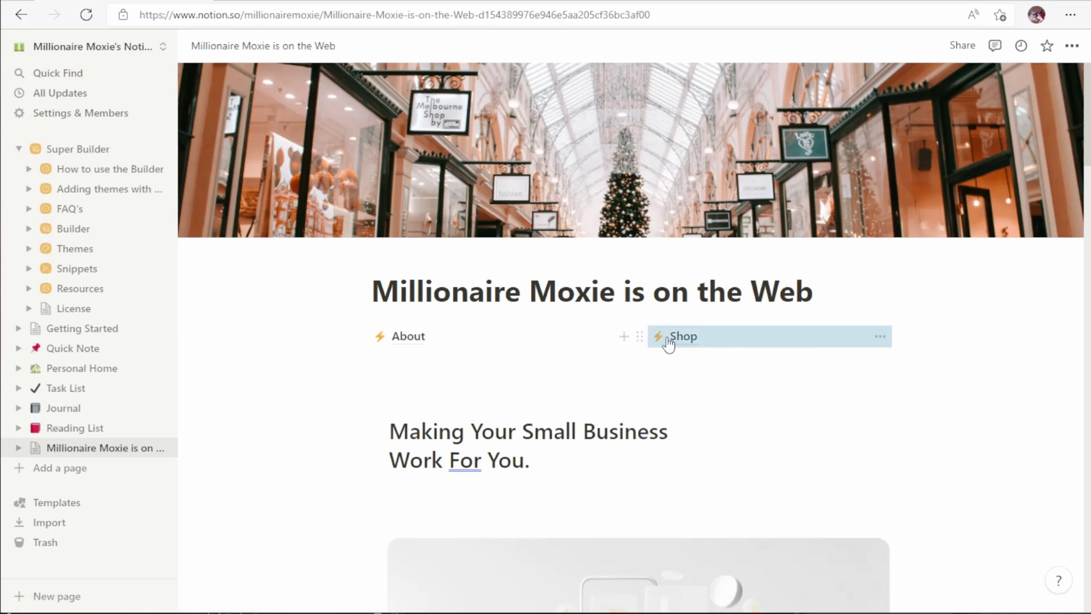
left_click_drag(643, 325, 483, 335)
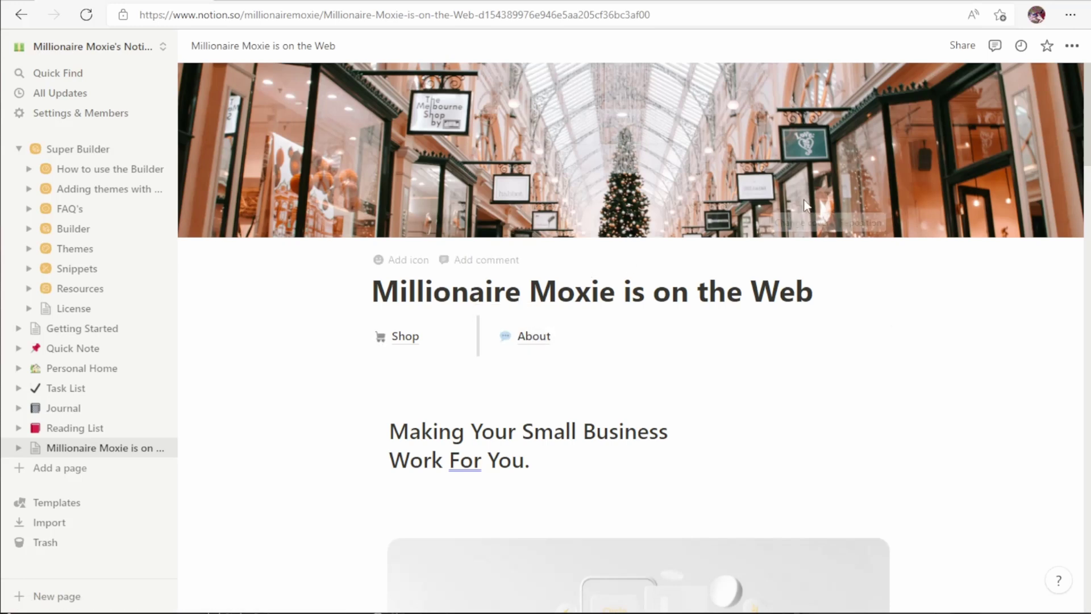
- Go to Super, sign in to the dashboard, and start a new site
left_click(967, 55)
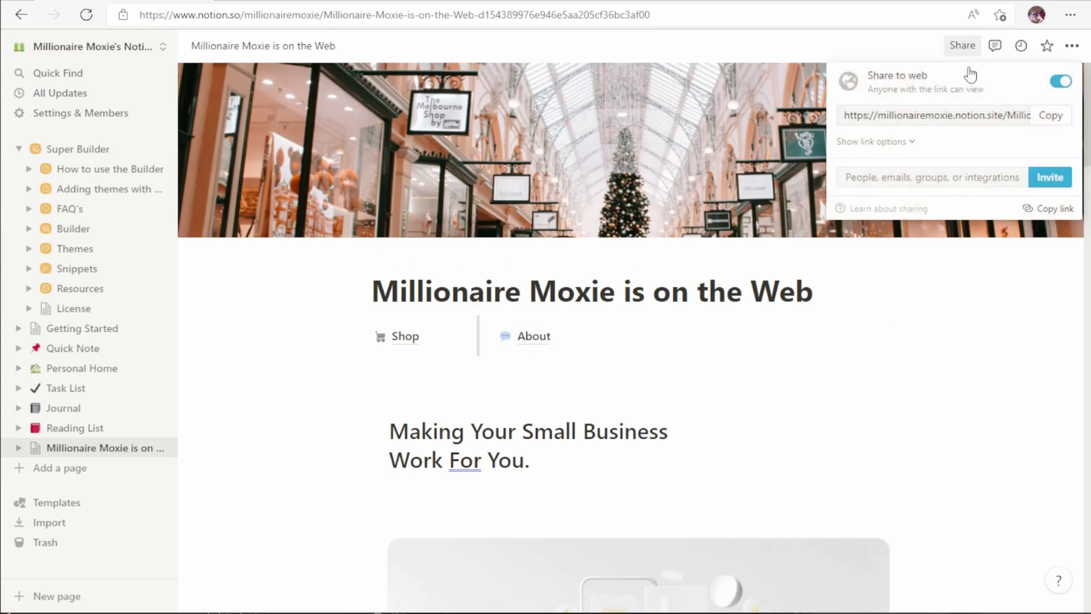
mouse_move(973, 87)
left_click(635, 1)
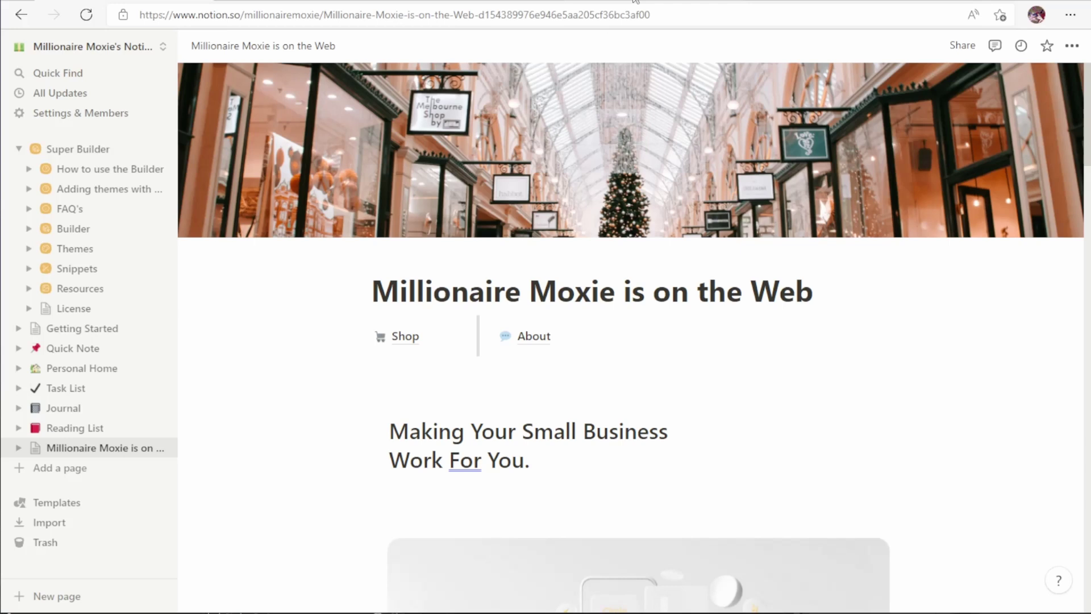
left_click(675, 1)
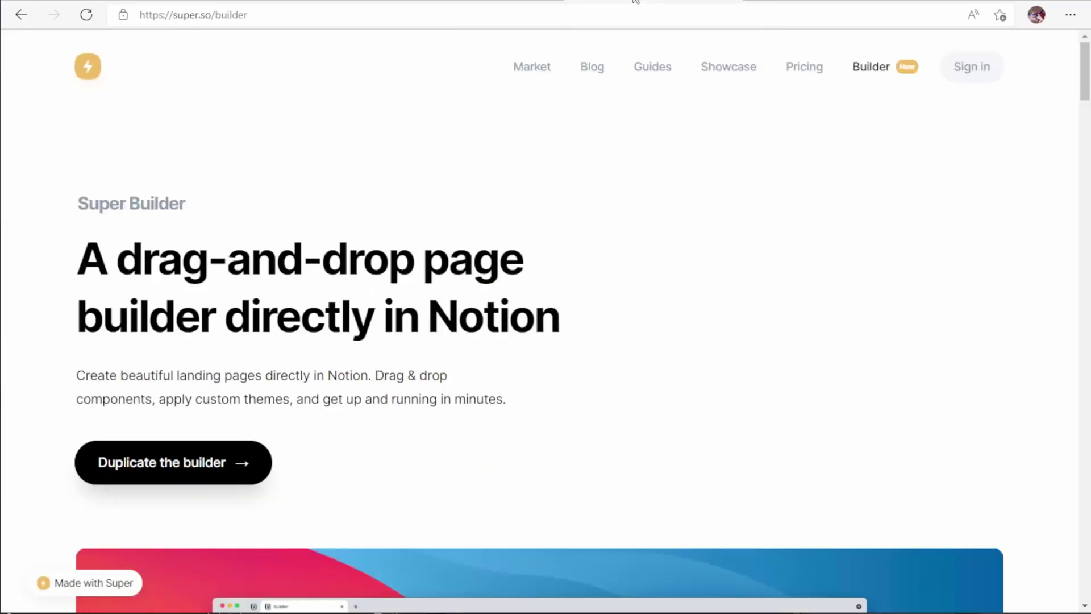
left_click(970, 79)
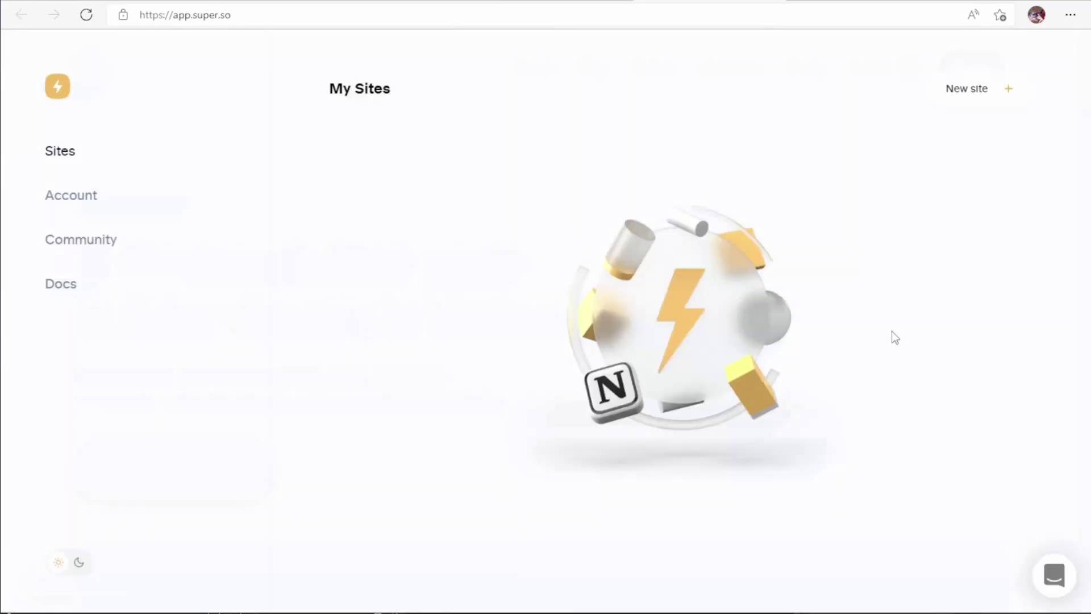
left_click(975, 95)
- Name the site Millionaire Moxie is on the Web, paste the Notion page's public link, and create it
type("Millionaire Moxie is on the Web")
key("Tab")
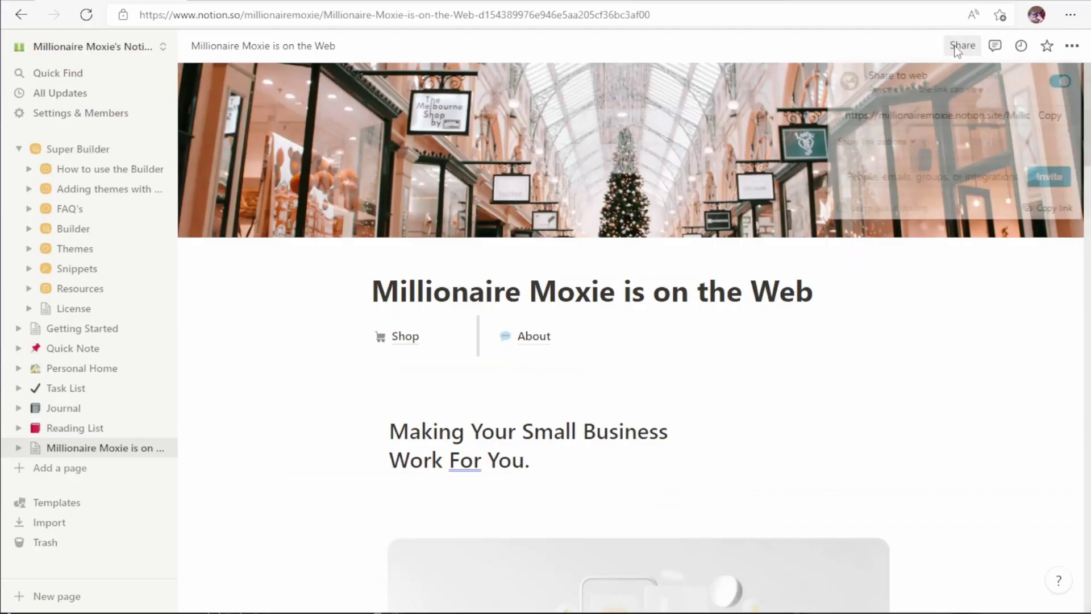
left_click(1045, 119)
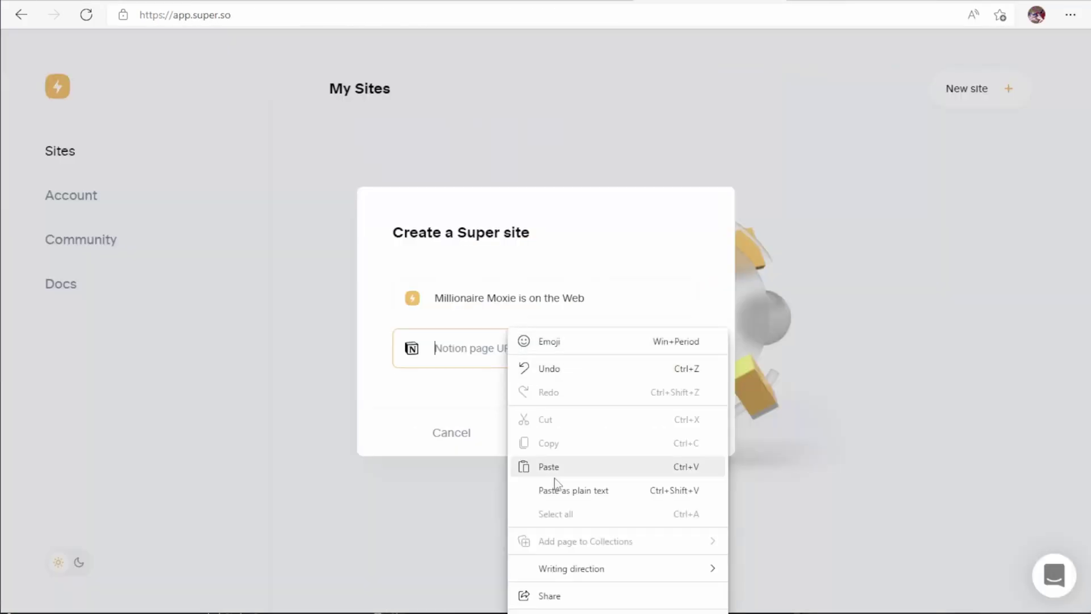
left_click(557, 465)
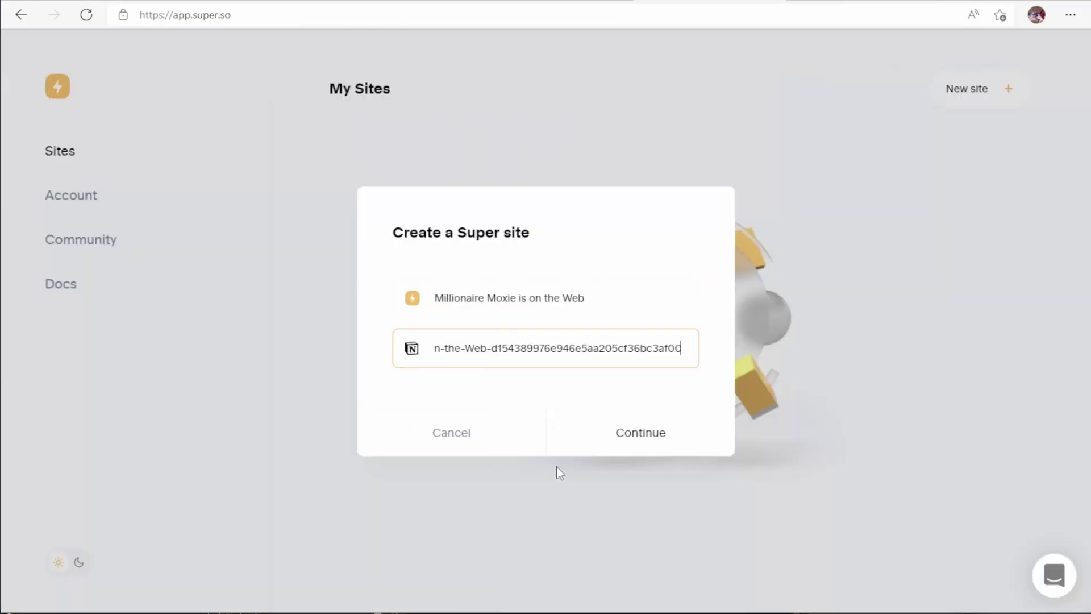
left_click(636, 445)
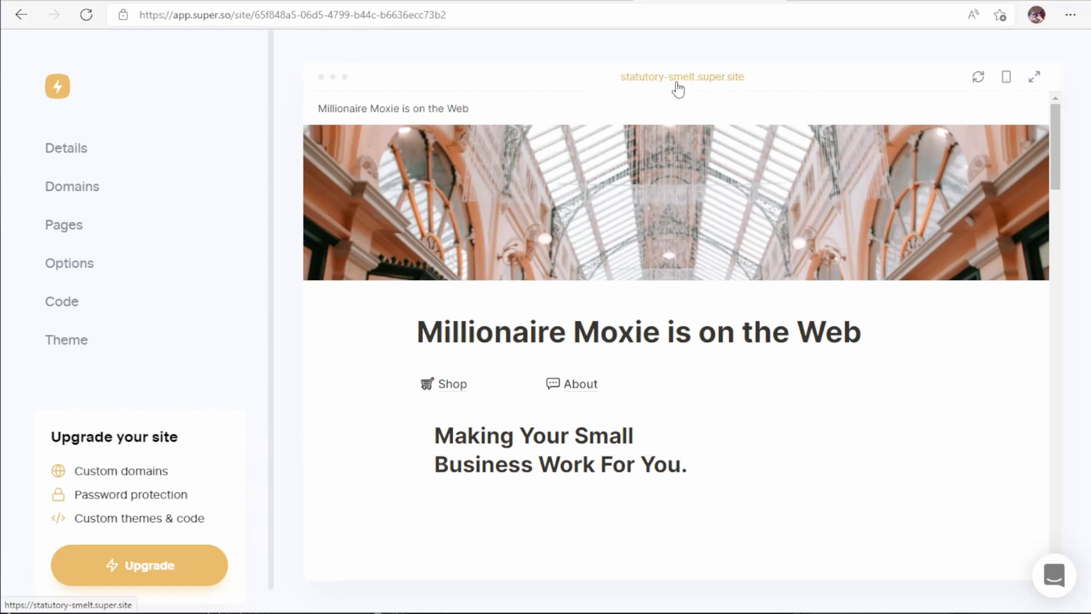
- Replace the Default Domain with millionairemoxie and check the live site at millionairemoxie.super.site
left_click(83, 187)
left_click_drag(163, 251, 43, 260)
key("ctrl+v")
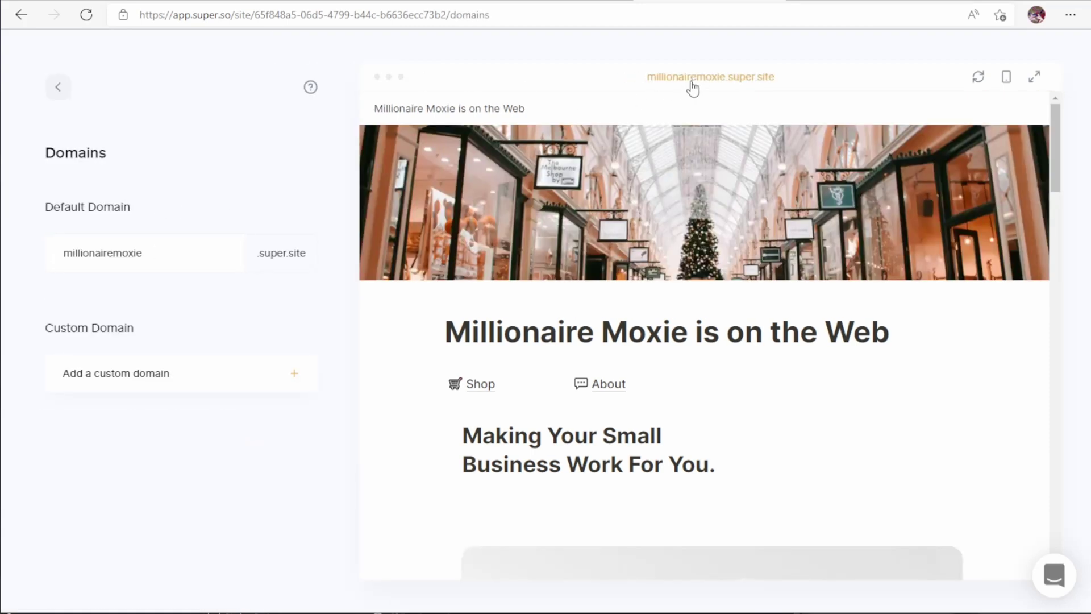
left_click(696, 82)
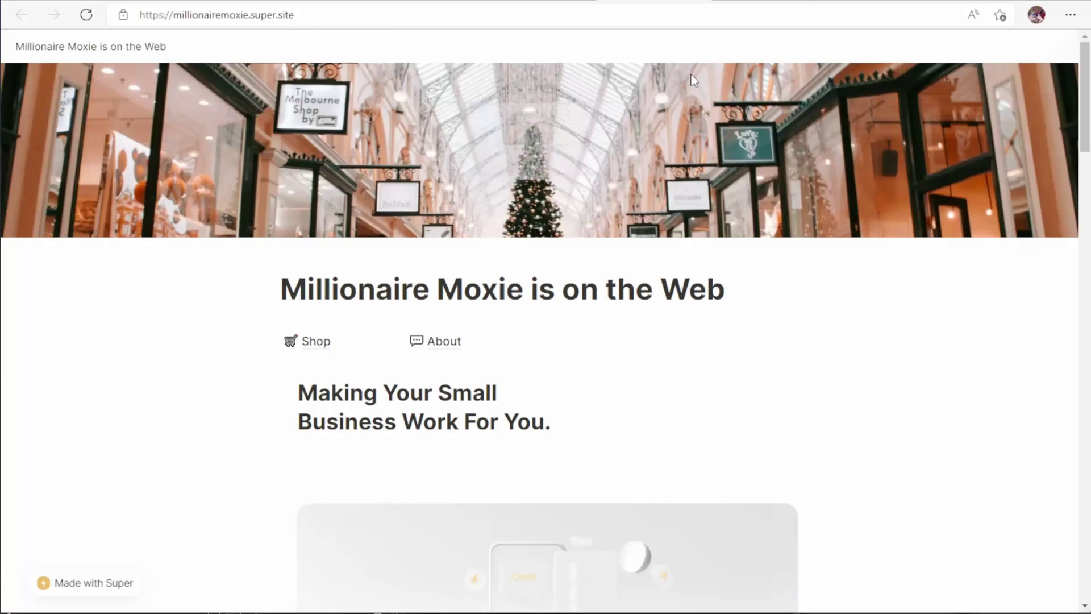
key("ctrl+w")
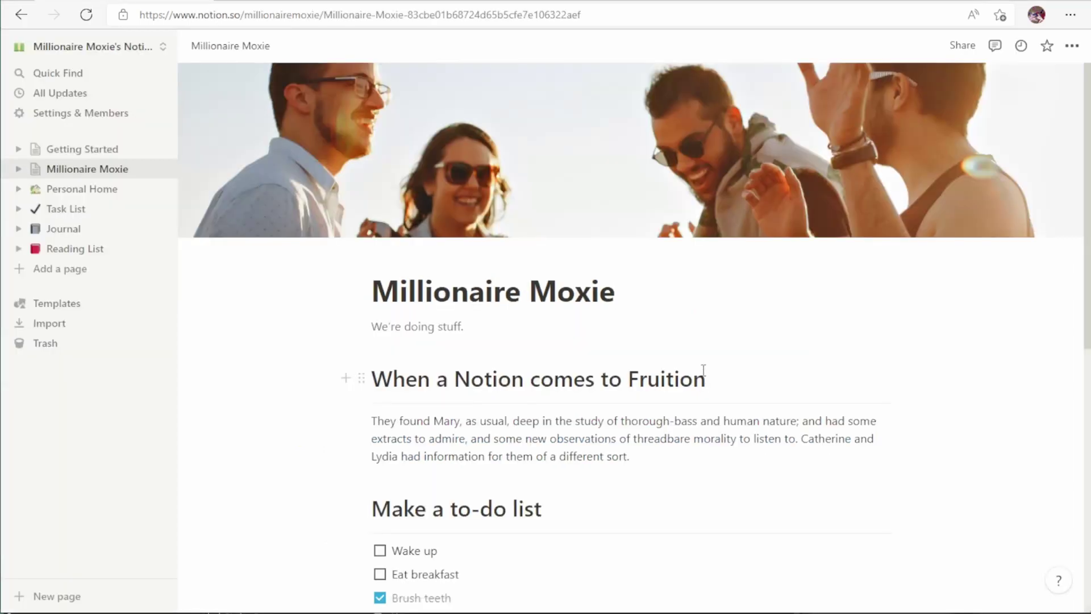
- Copy the Millionaire Moxie page's public link from Notion's Share menu
left_click(960, 44)
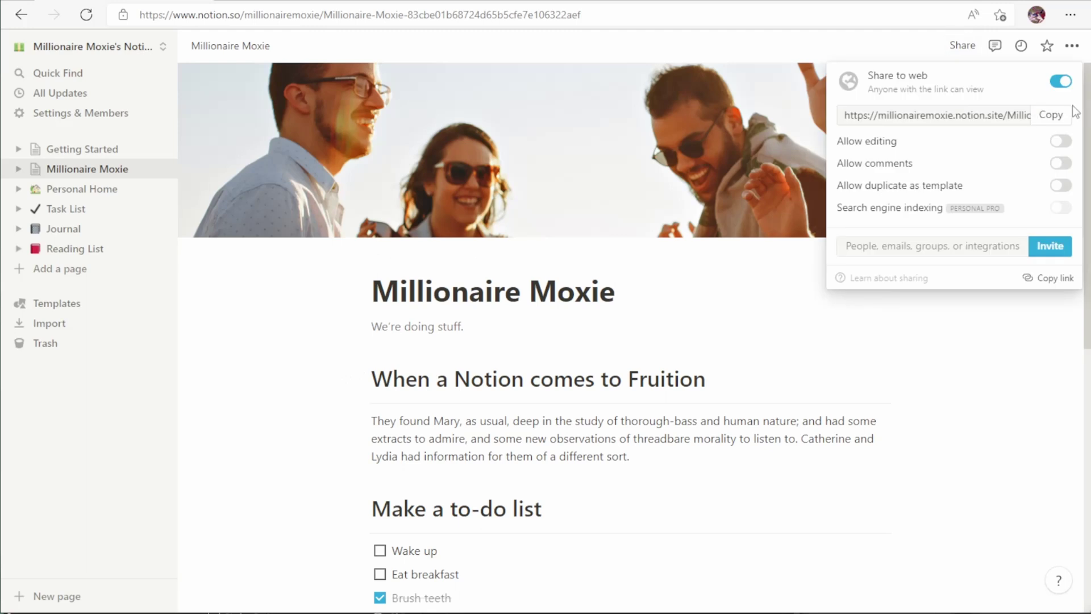
left_click(1048, 114)
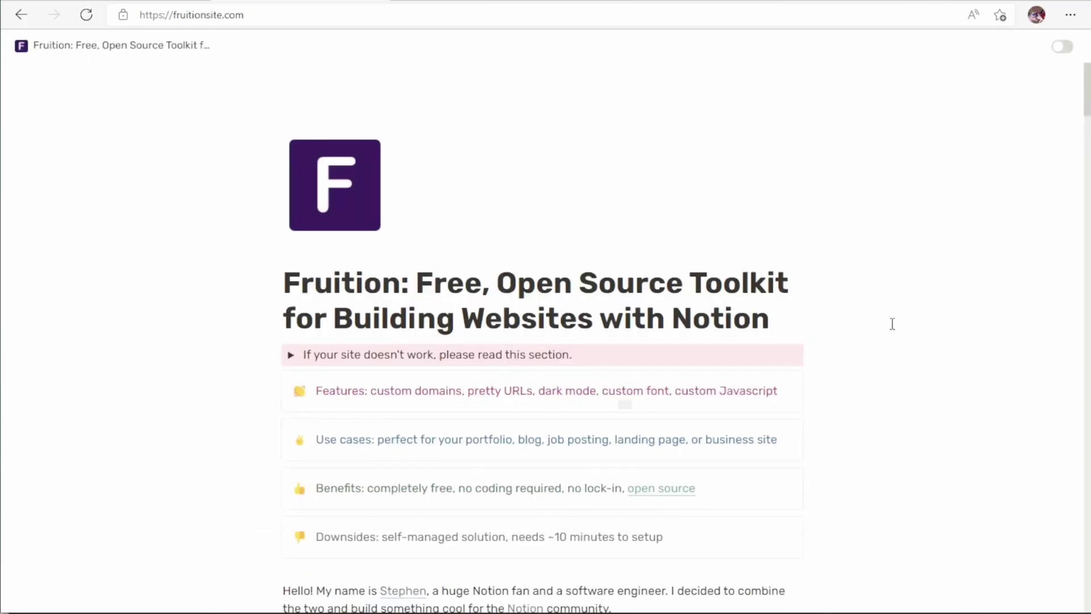
- Follow the dash.cloudflare.com/sign-up link from Fruition's Step 1 to the Cloudflare sign-up page
scroll(892, 324, "down", 15)
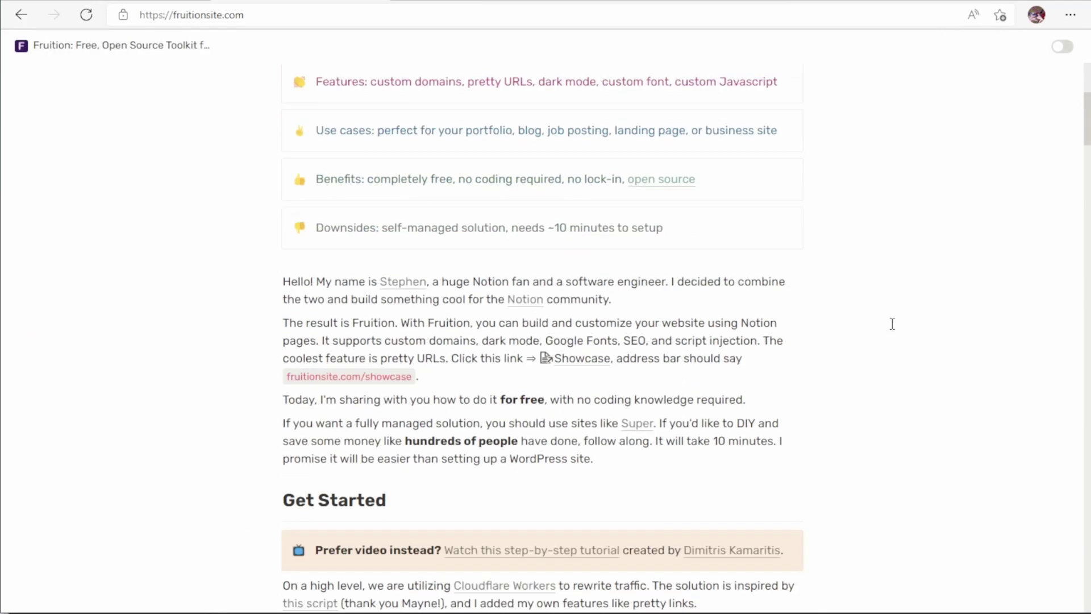
left_click(628, 243)
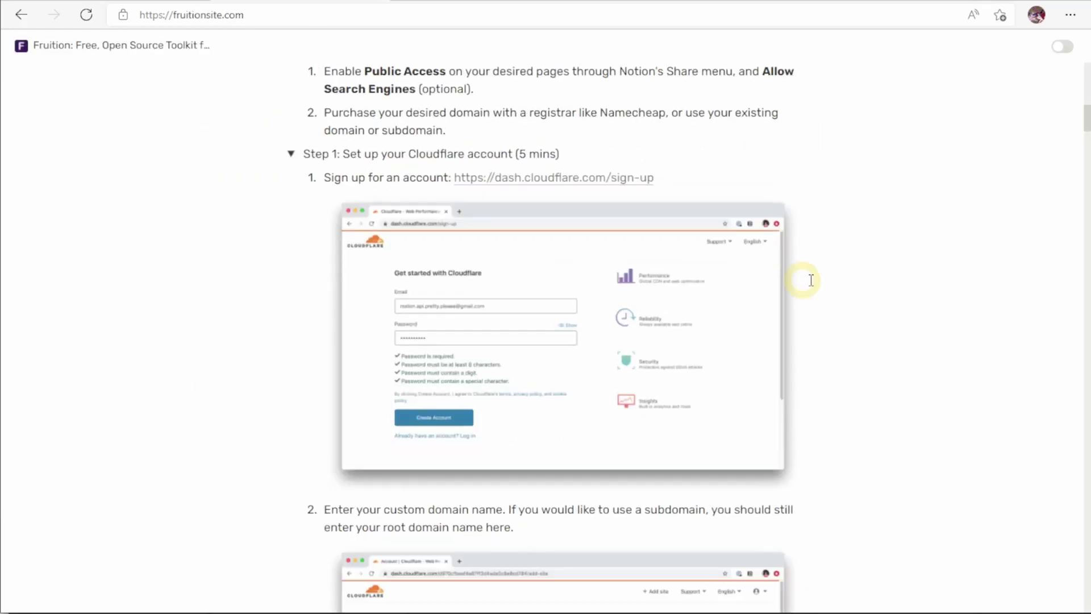
scroll(845, 284, "down", 3)
scroll(845, 285, "up", 6)
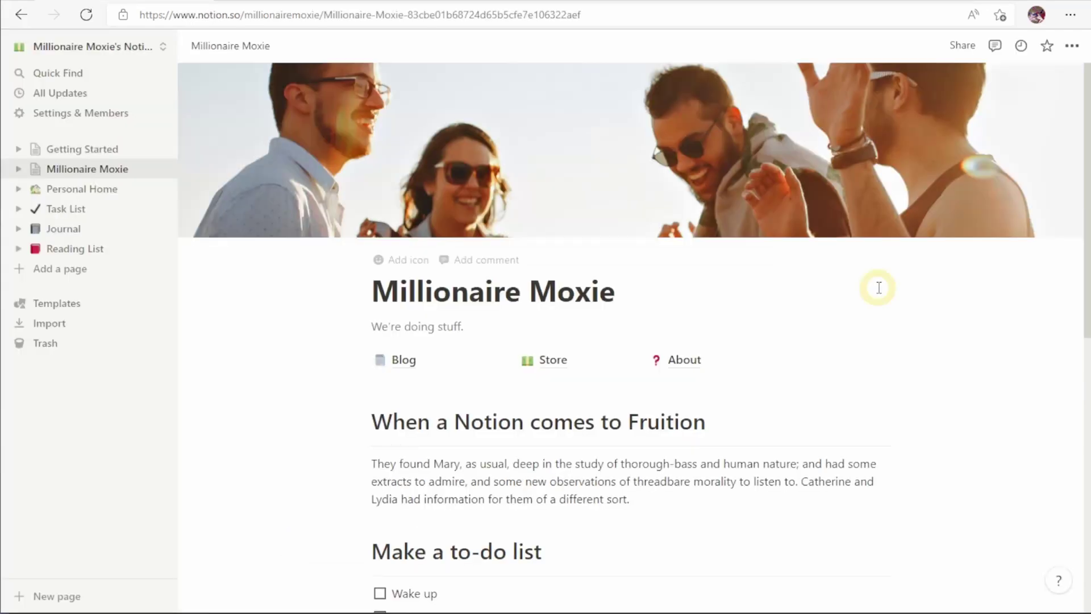
left_click(962, 45)
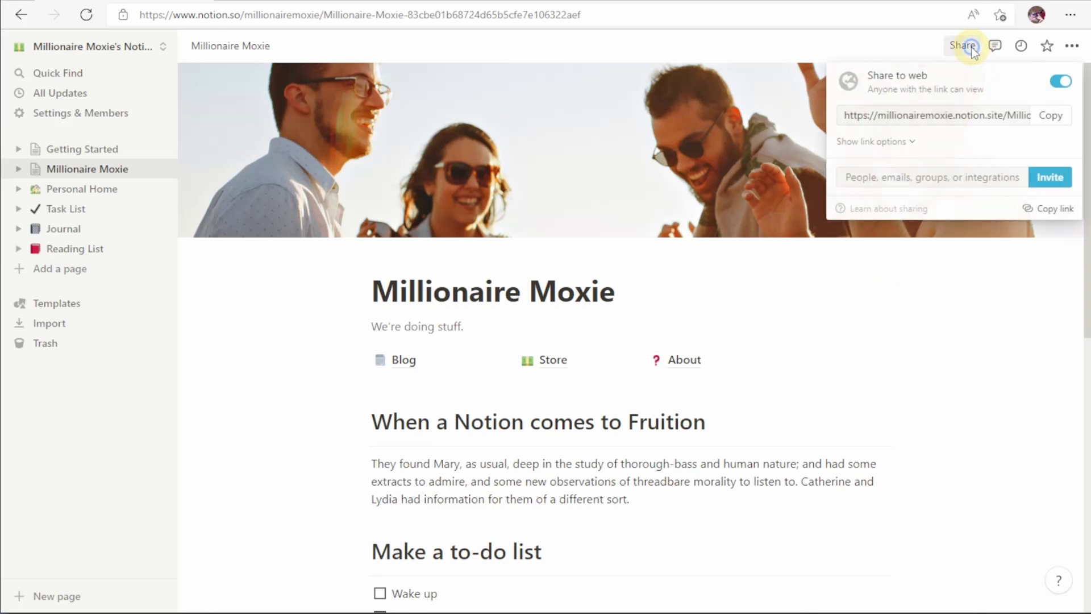
- Paste the Millionaire Moxie link as the home page and add a Blog pretty link with its Notion URL
left_click(1051, 115)
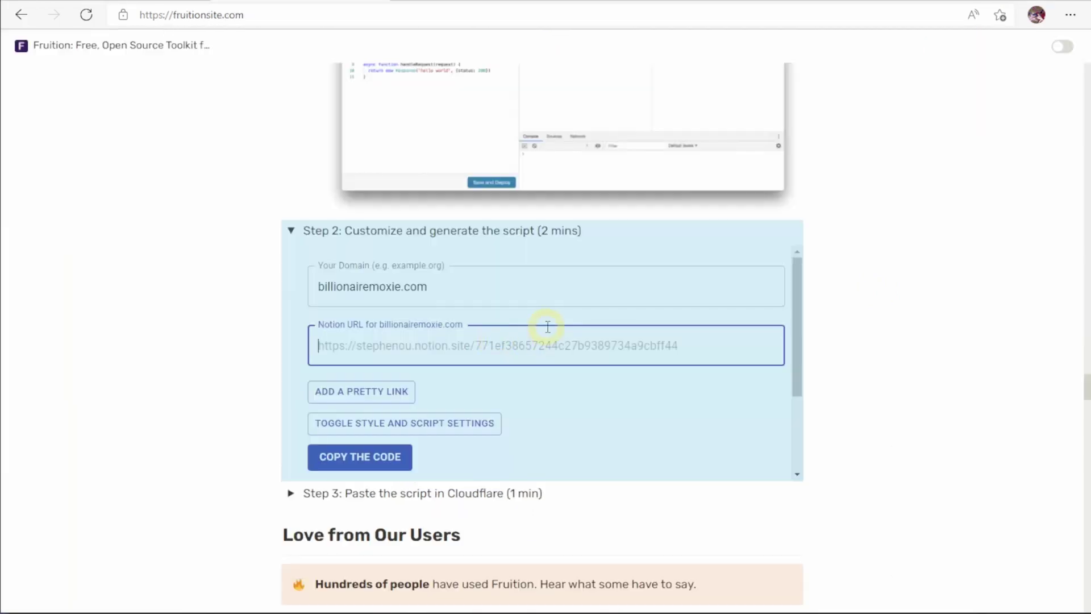
key("ctrl+v")
left_click(385, 398)
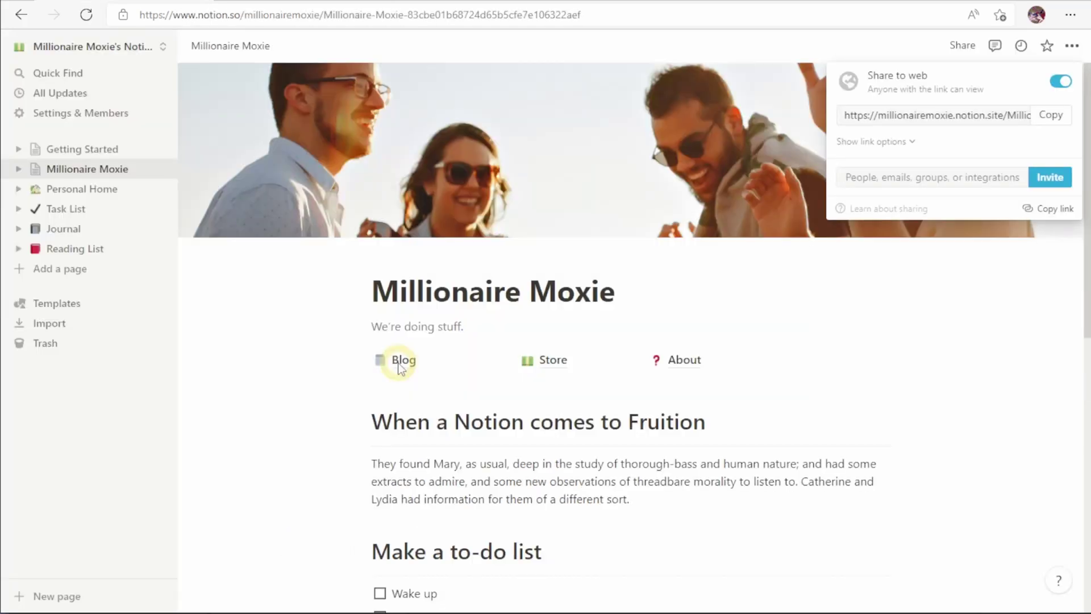
left_click(399, 364)
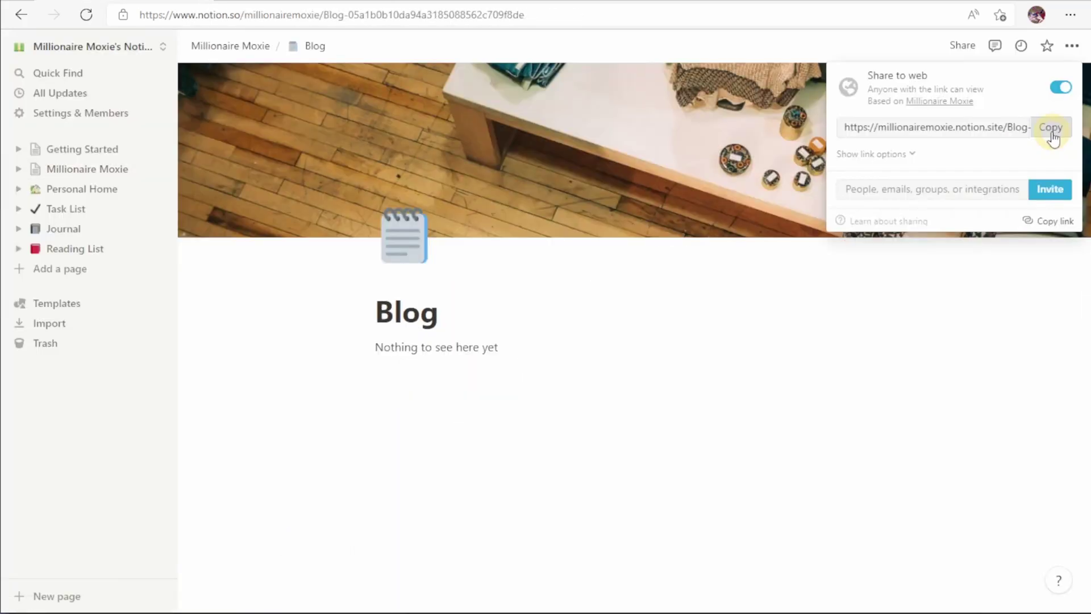
left_click(1049, 126)
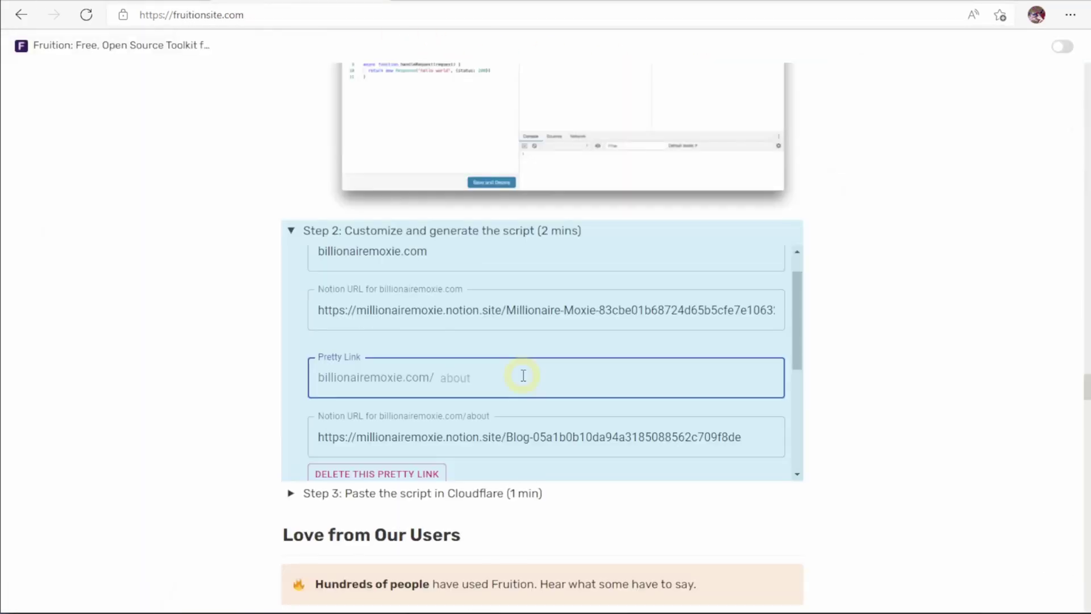
type("Blog")
- Copy the generated Fruition worker script for billionairemoxie.com
scroll(404, 447, "down", 1)
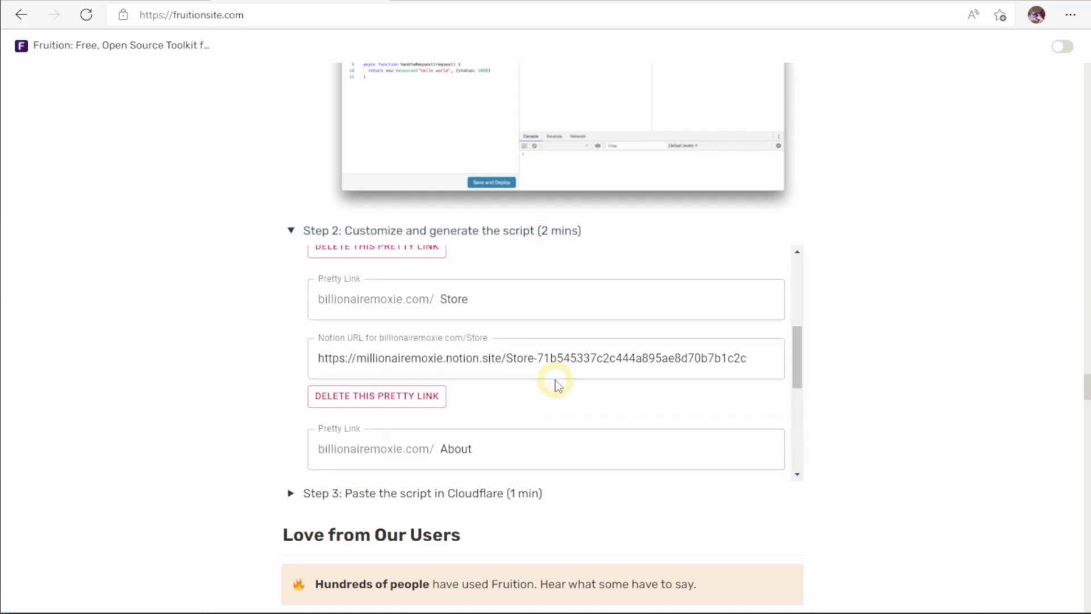
scroll(555, 382, "up", 3)
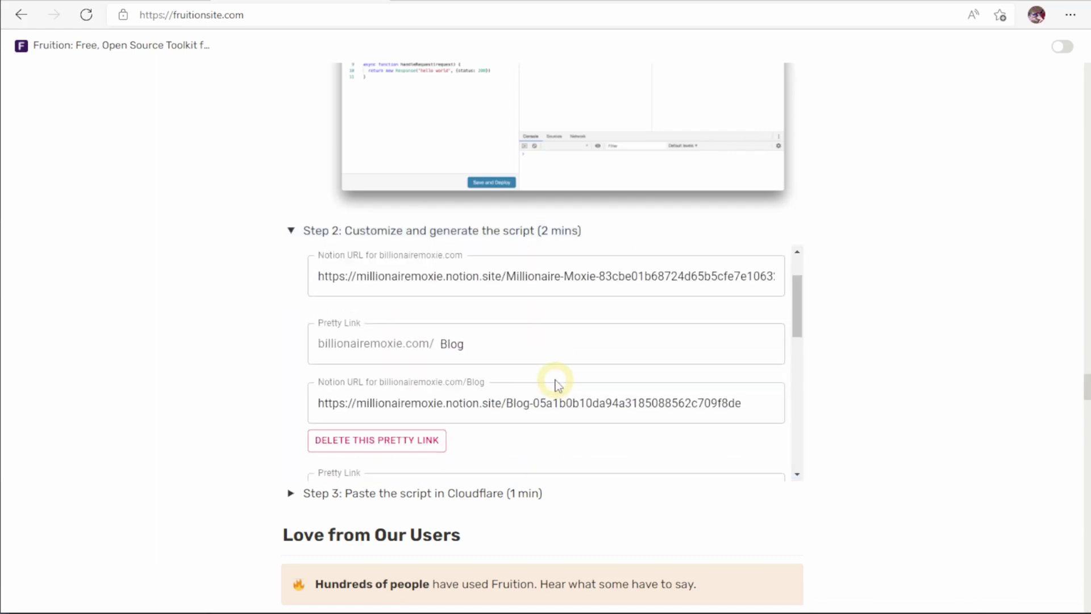
scroll(555, 383, "down", 5)
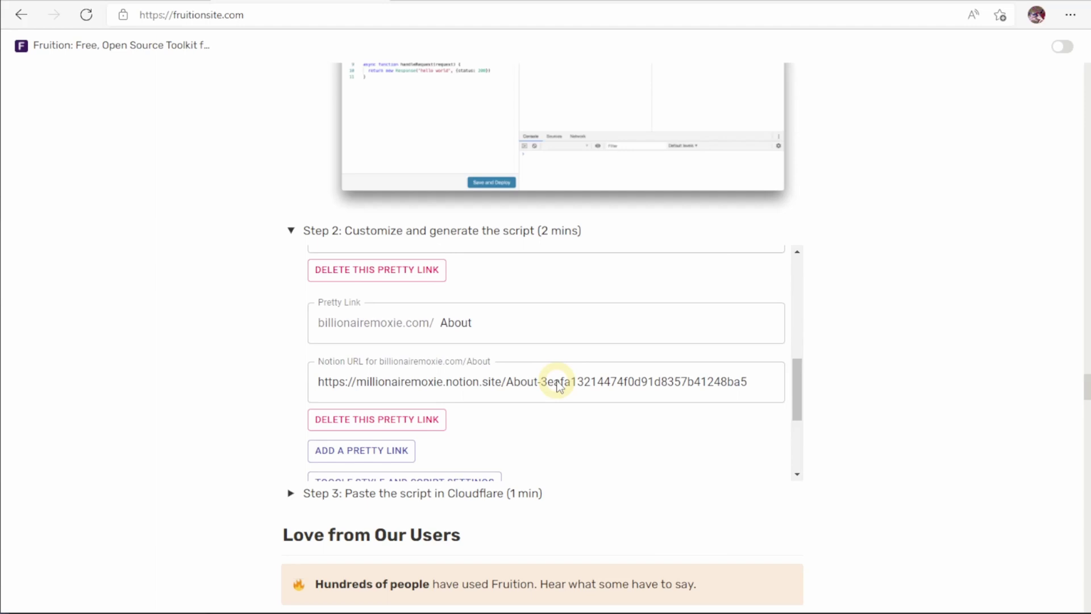
scroll(557, 383, "down", 5)
left_click(596, 445)
scroll(597, 445, "down", 1)
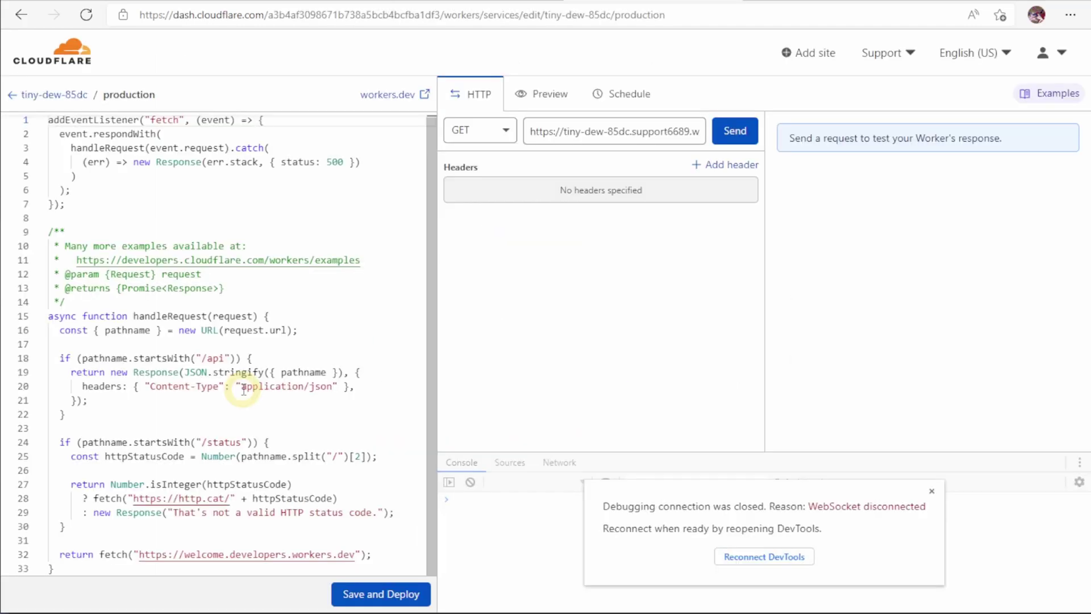
- Paste the Fruition script over the tiny-dew-85dc worker code, then save and deploy it
key("ctrl+a")
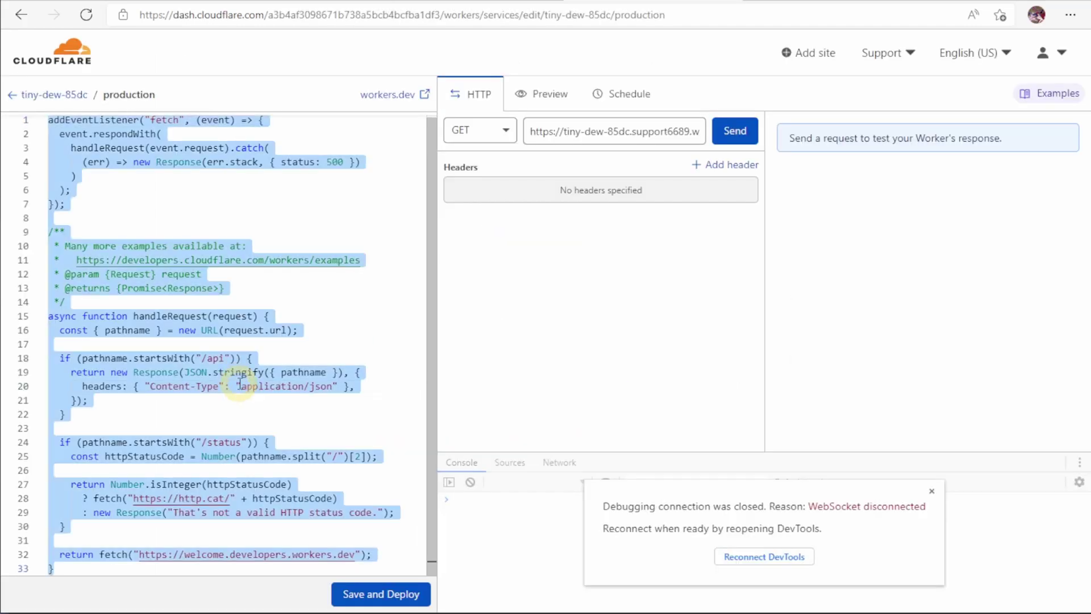
key("ctrl+v")
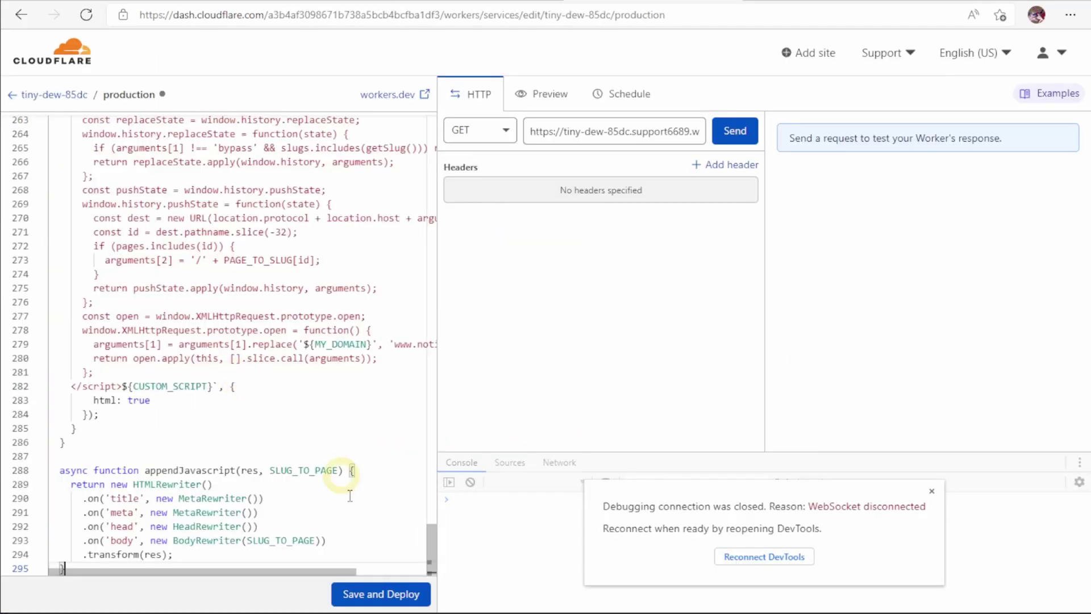
left_click(396, 600)
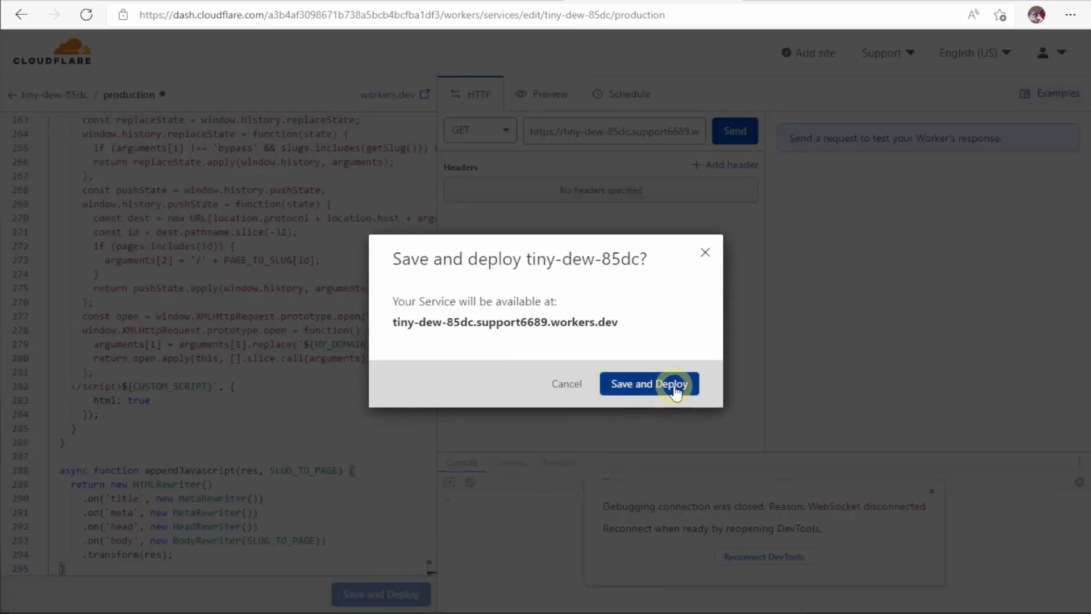
left_click(660, 398)
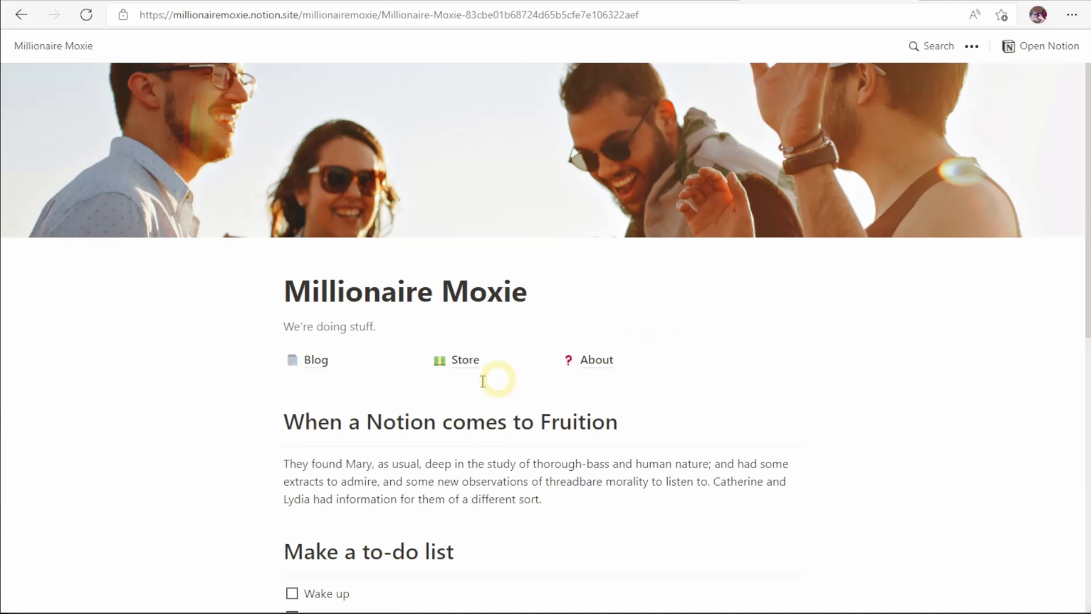
- Check the published Store page, then compare the billionairemoxie.com script config with the Cloudflare worker's slug mappings
left_click(449, 365)
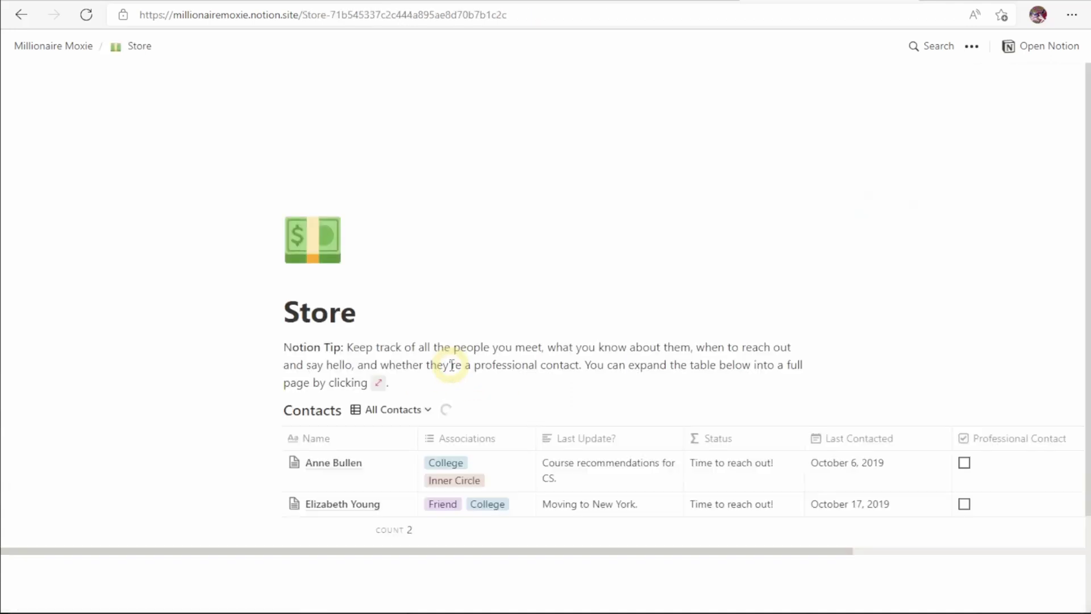
key("alt+Tab")
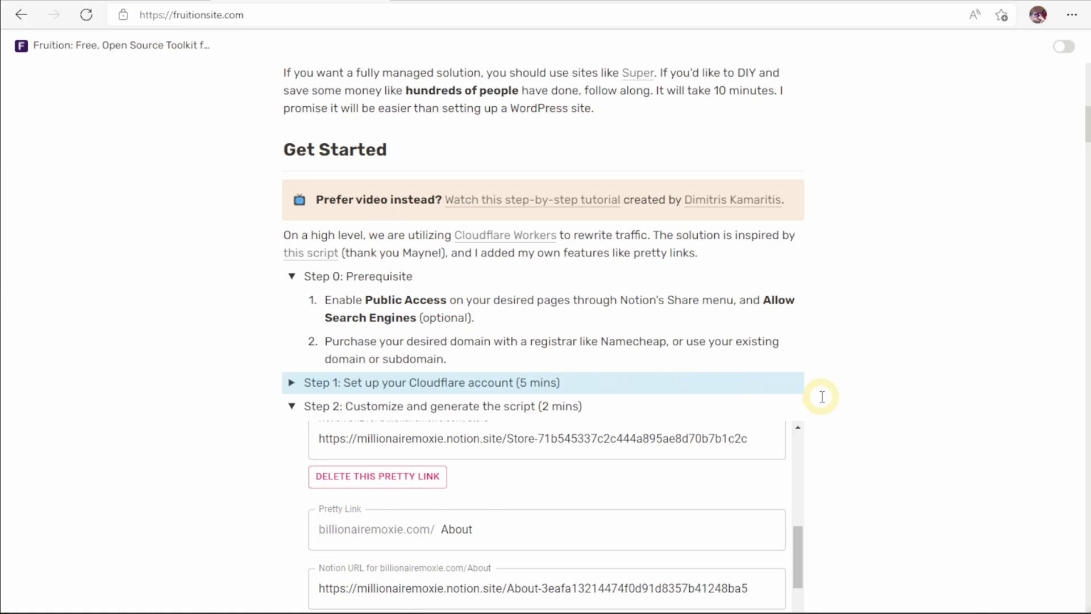
scroll(243, 238, "down", 5)
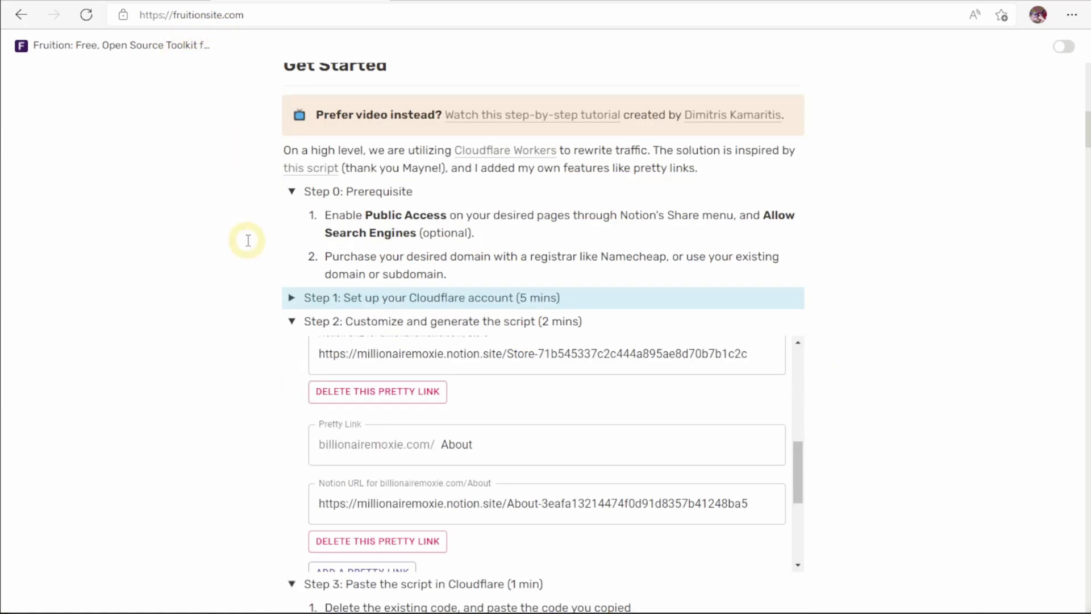
scroll(521, 224, "up", 3)
scroll(840, 250, "up", 3)
scroll(753, 350, "down", 4)
scroll(751, 350, "down", 3)
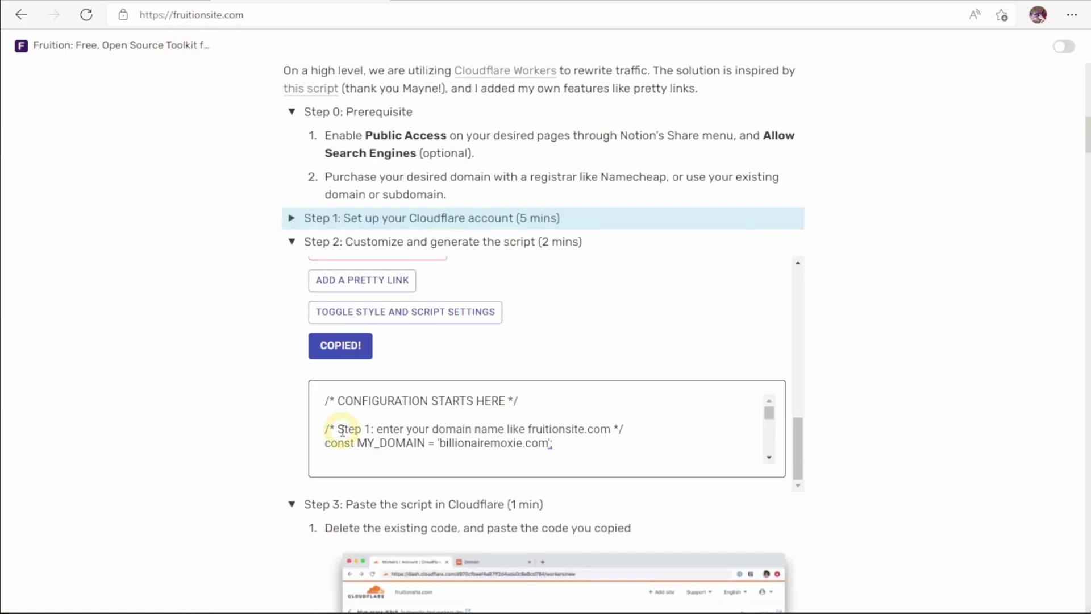
key("alt+Tab")
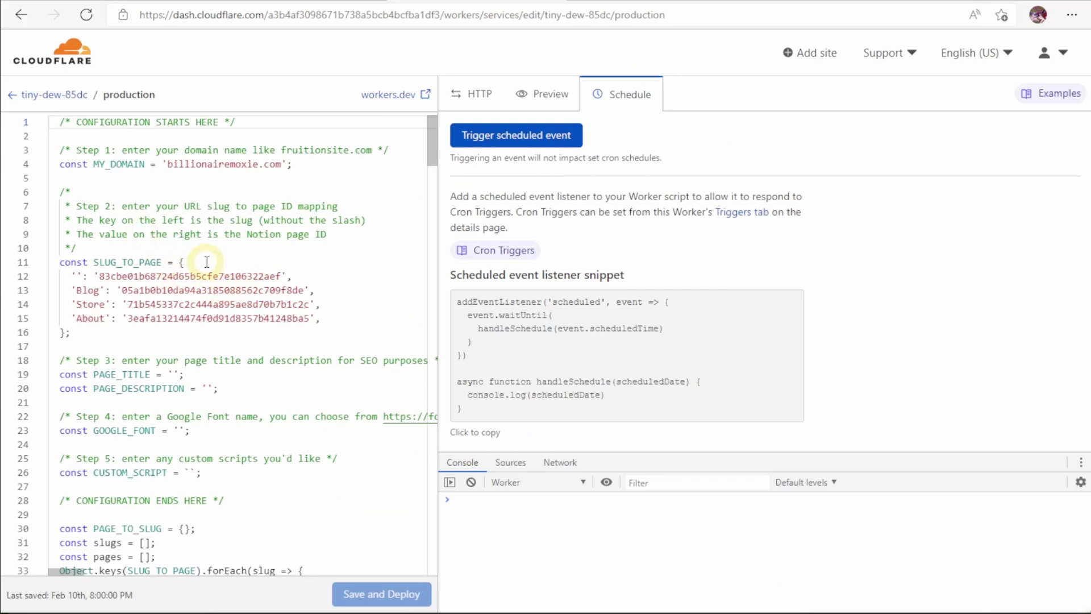
key("alt+Tab")
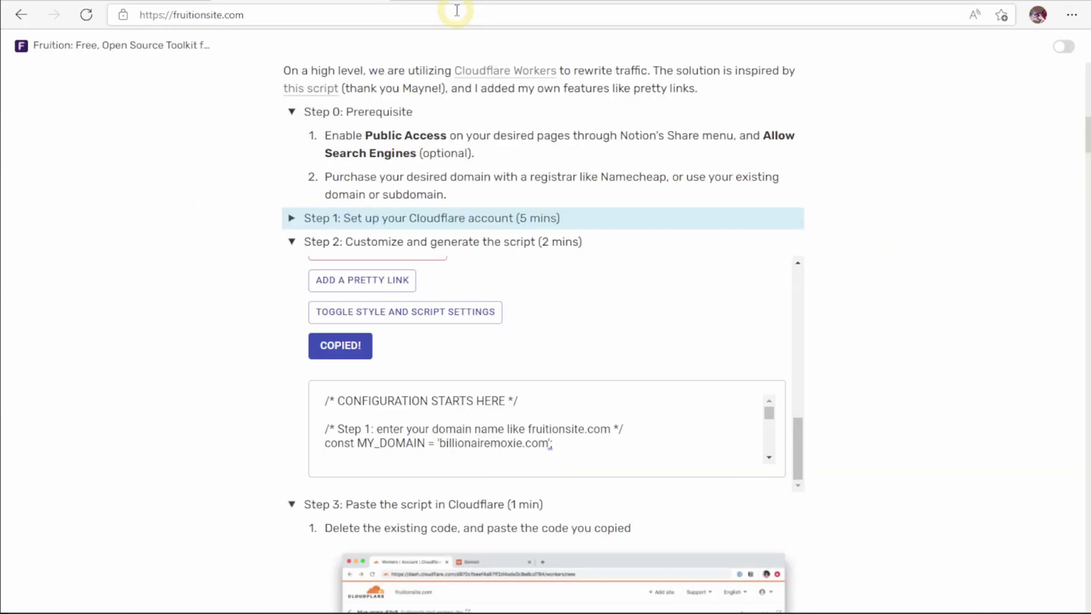